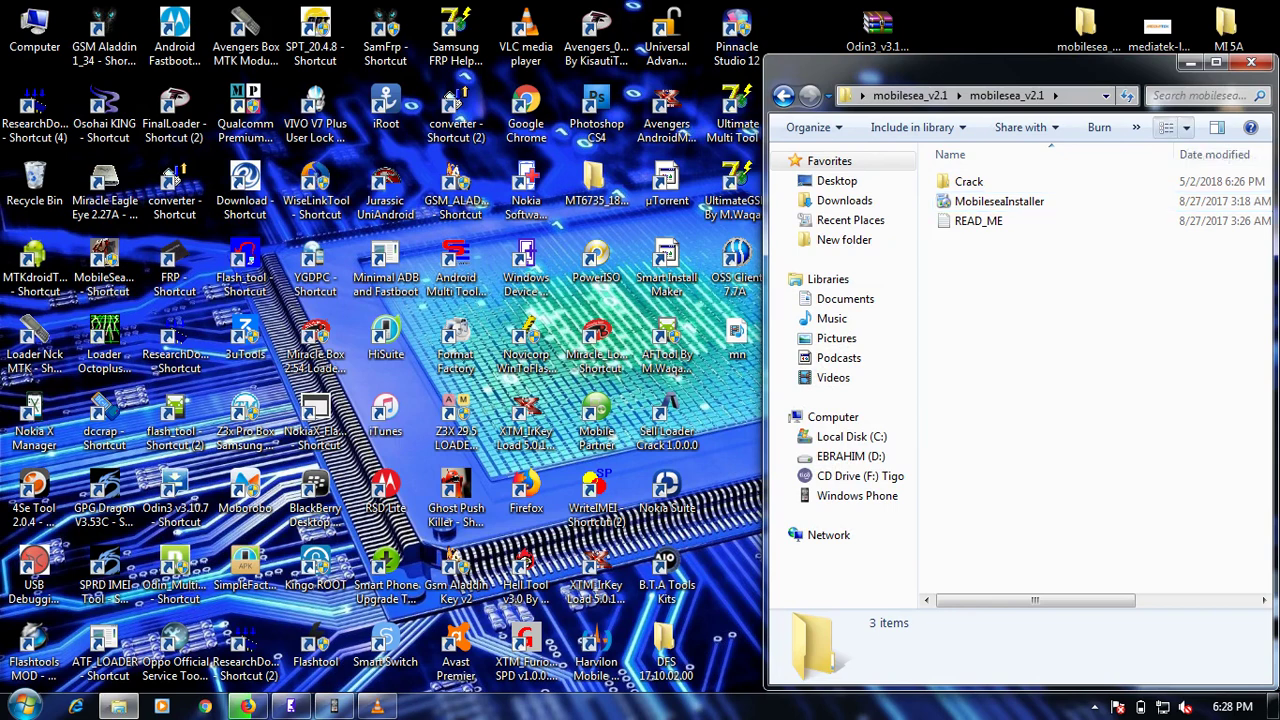
# Run MobileseaInstaller as administrator and accept the license agreement in the setup wizard
pyautogui.rightClick(1040, 225)
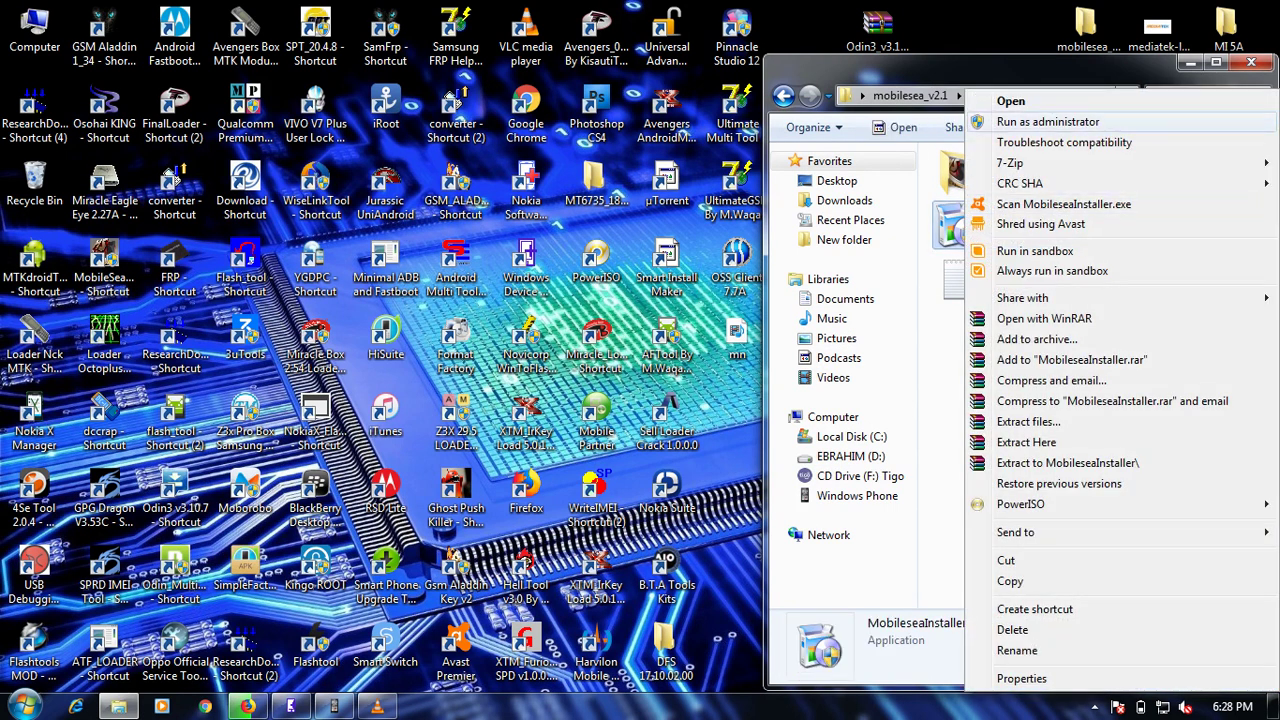
pyautogui.click(1047, 121)
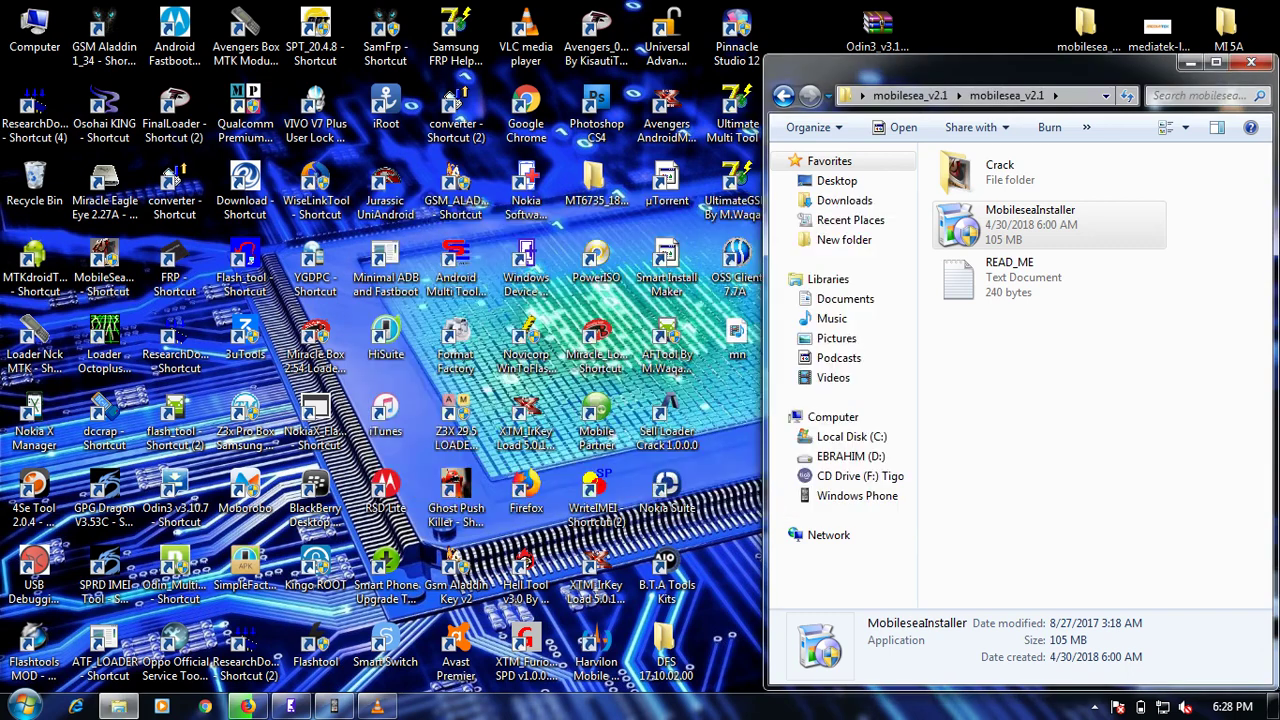
pyautogui.click(750, 518)
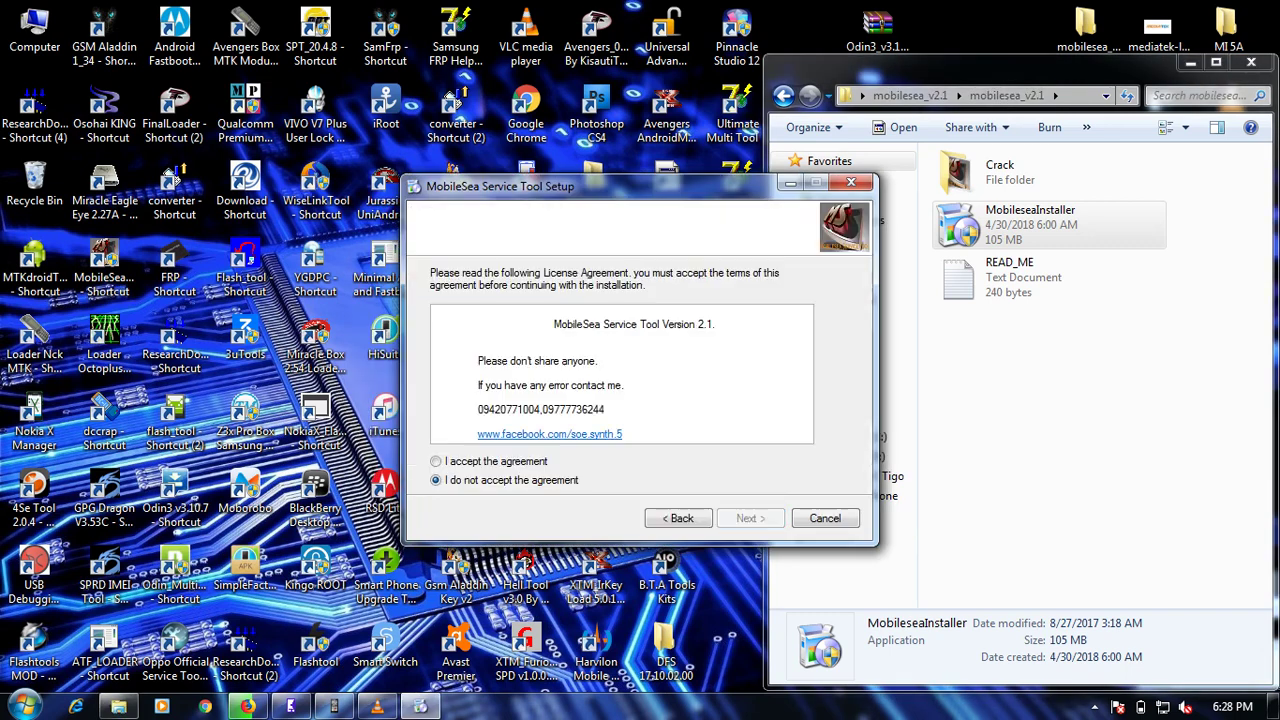
pyautogui.click(435, 461)
pyautogui.click(750, 518)
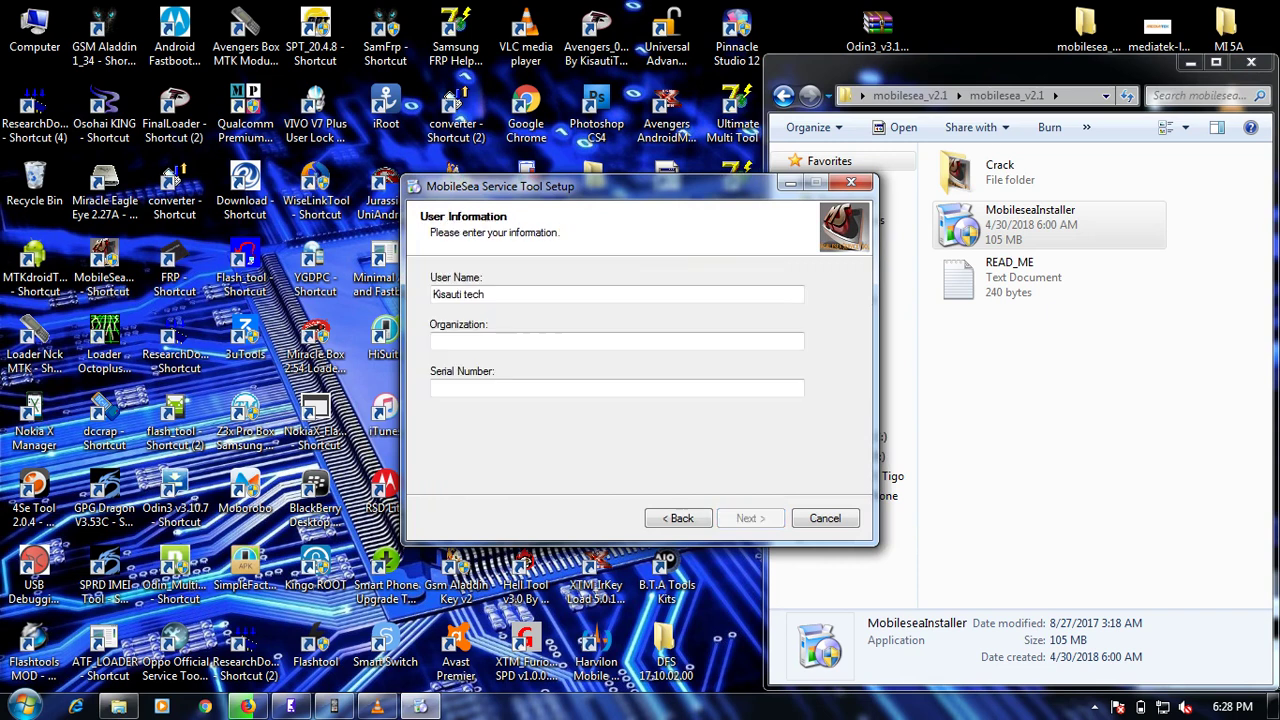
# Fill in the setup's user information with a one-letter organization placeholder and the serial number
pyautogui.click(617, 341)
pyautogui.write('k')
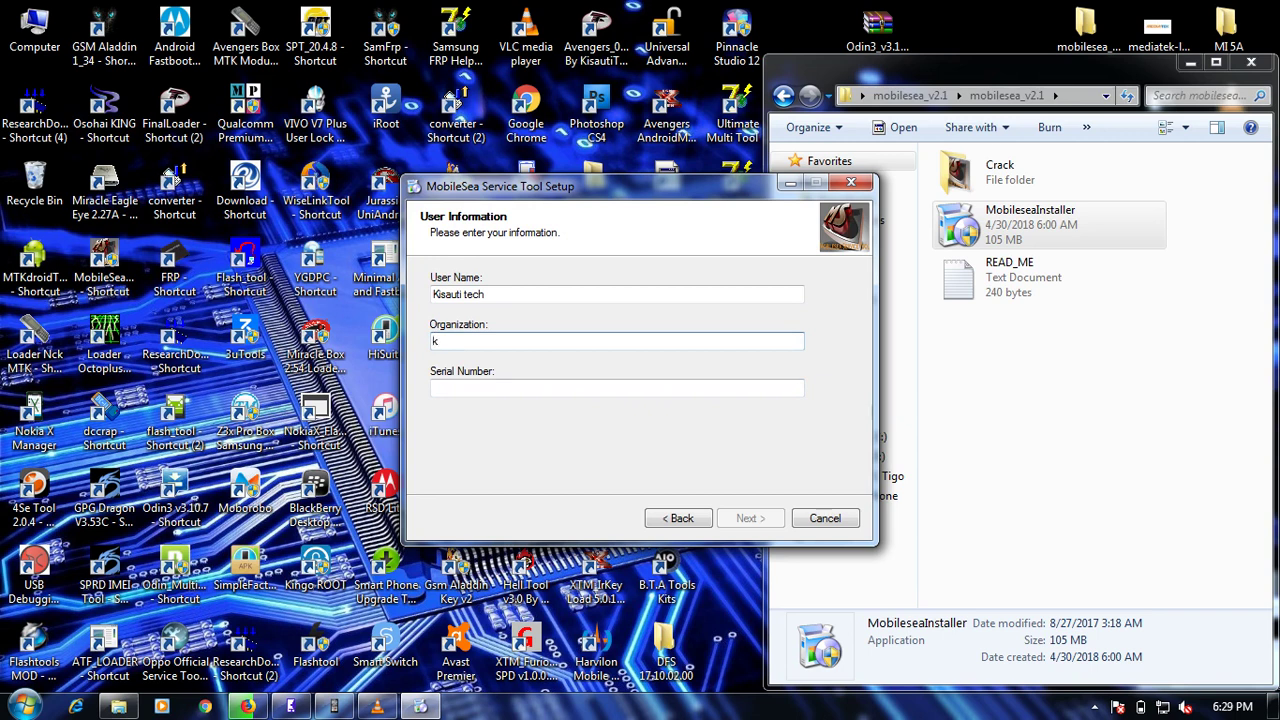
pyautogui.click(617, 388)
pyautogui.write('l')
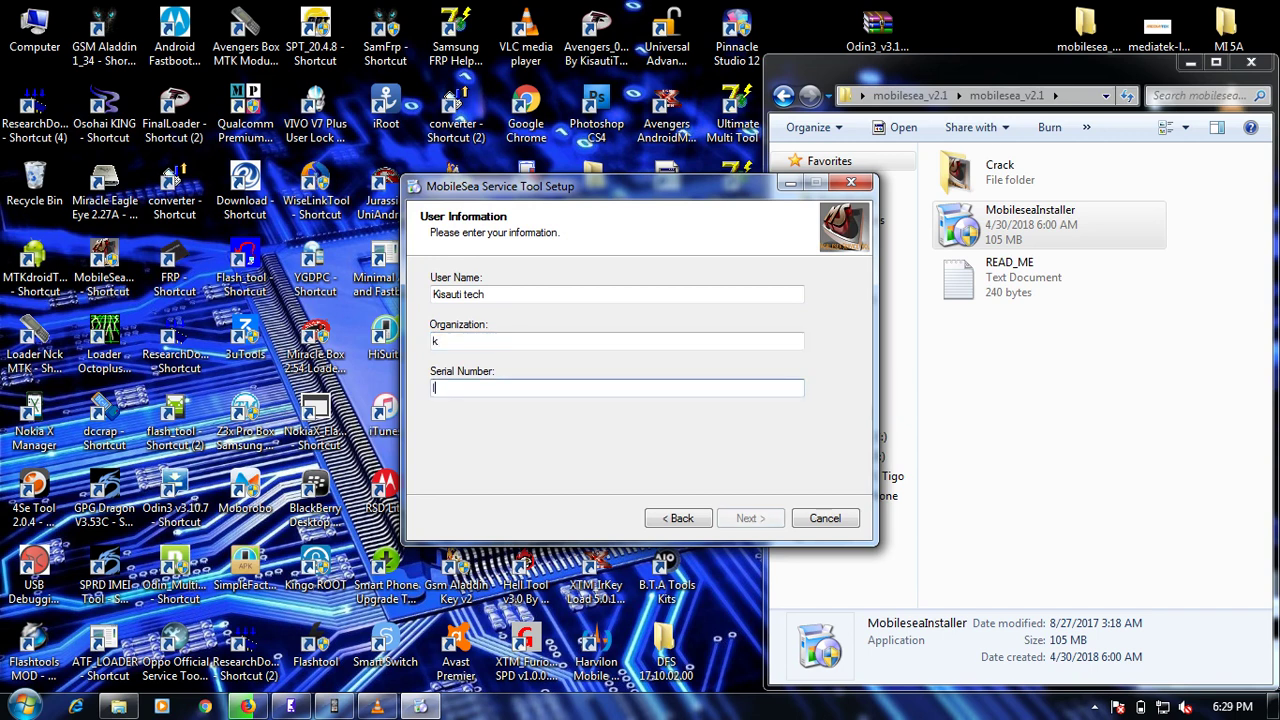
pyautogui.press('BackSpace')
pyautogui.write('k')
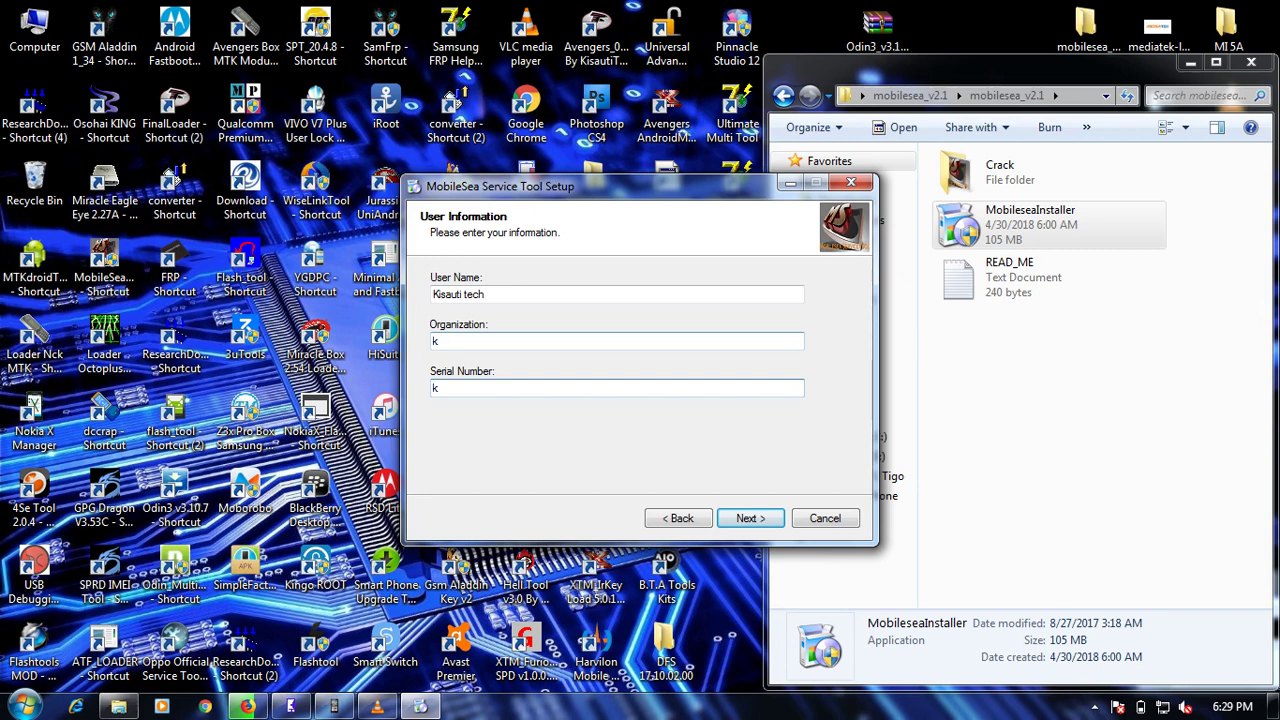
# Replace the organization placeholder with the full organization name and continue to the additional tasks
pyautogui.hotkey('shift', 'Tab')
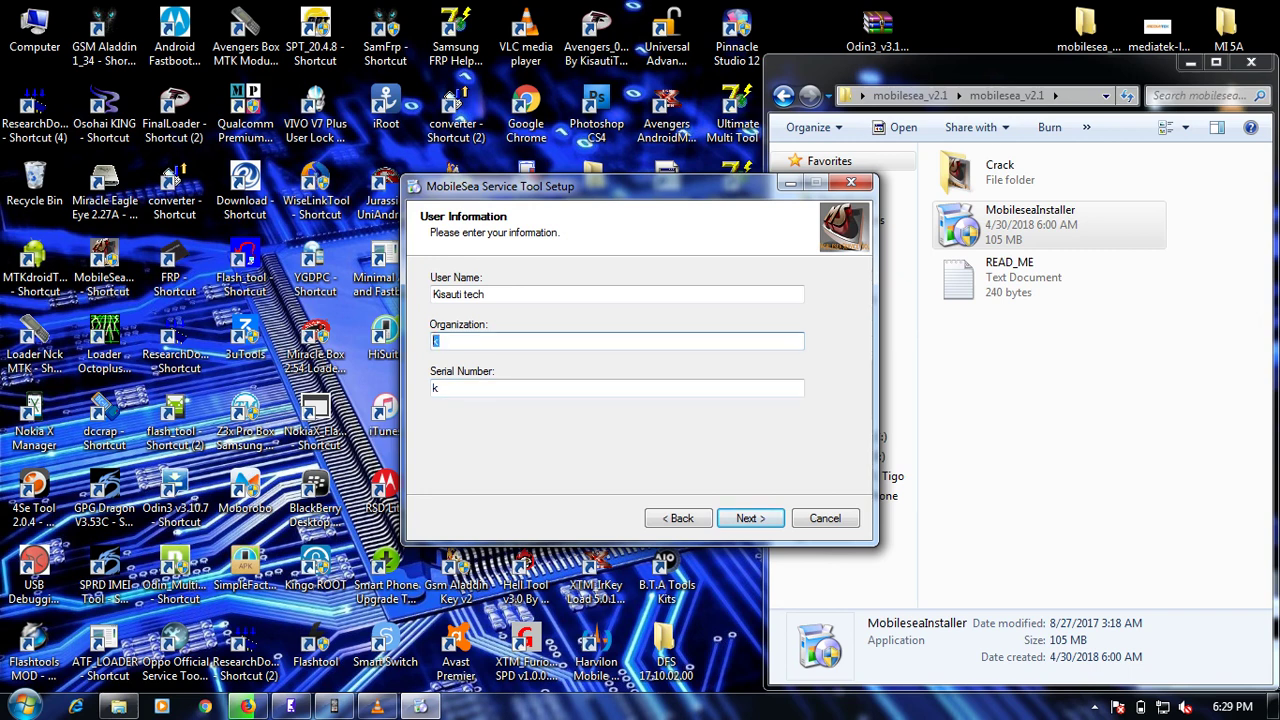
pyautogui.write('kisauti')
pyautogui.press('BackSpace')
pyautogui.press('BackSpace')
pyautogui.press('BackSpace')
pyautogui.press('BackSpace')
pyautogui.press('BackSpace')
pyautogui.press('BackSpace')
pyautogui.write('Kisauti Tech')
pyautogui.moveTo(459, 341); pyautogui.dragTo(487, 341)
pyautogui.press('BackSpace')
pyautogui.press('BackSpace')
pyautogui.press('BackSpace')
pyautogui.press('BackSpace')
pyautogui.click(751, 518)
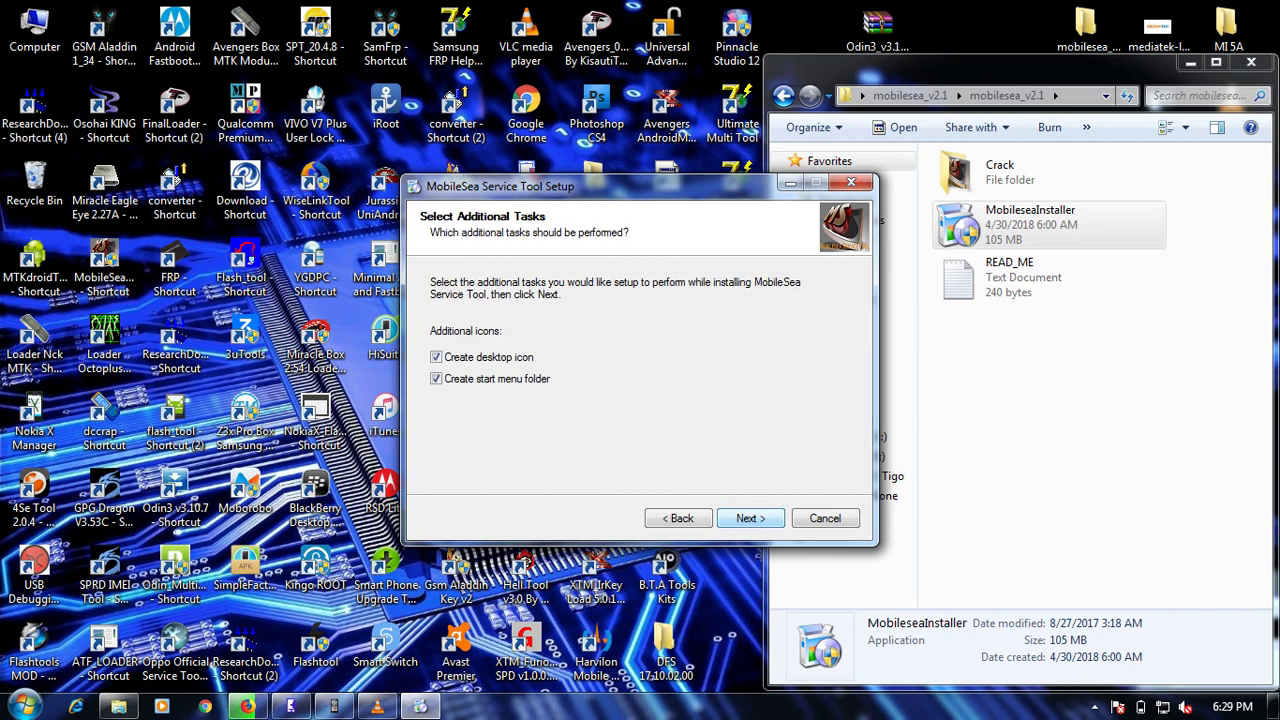
# Install the tool with the desktop icon and start menu folder, finishing setup without launching it and dismissing the compatibility assistant
pyautogui.press('Return')
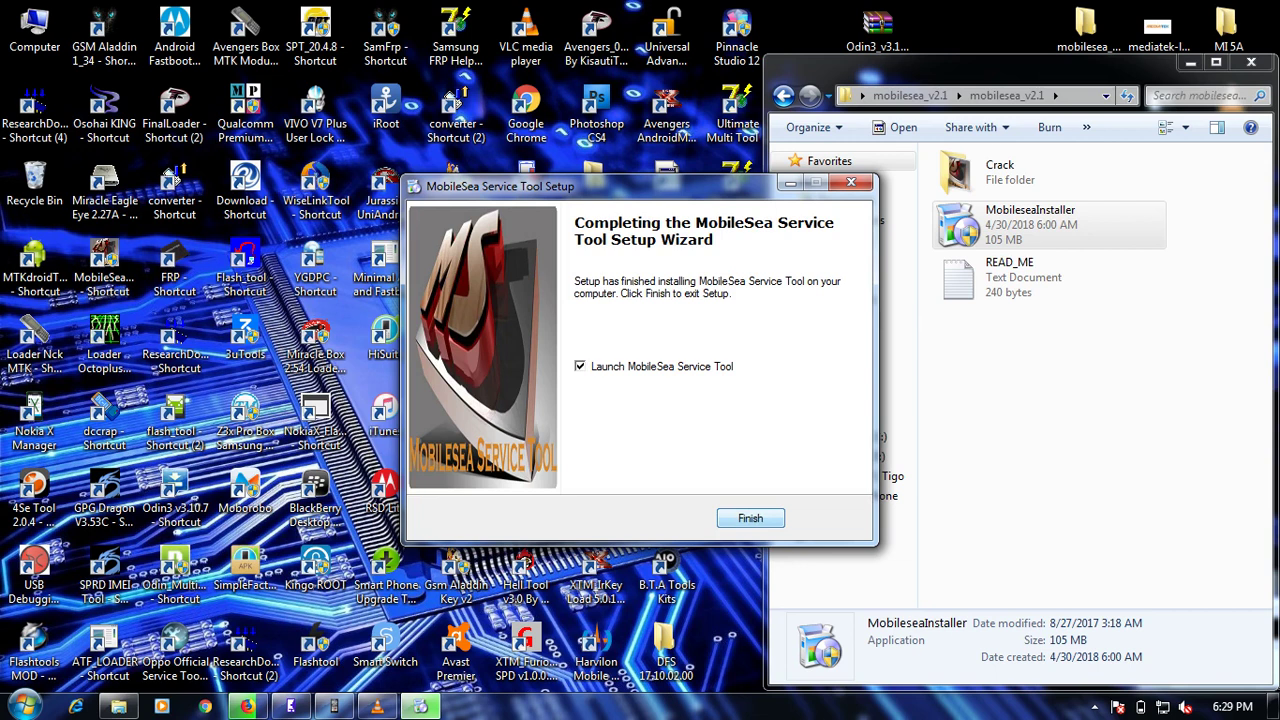
pyautogui.click(580, 367)
pyautogui.press('Return')
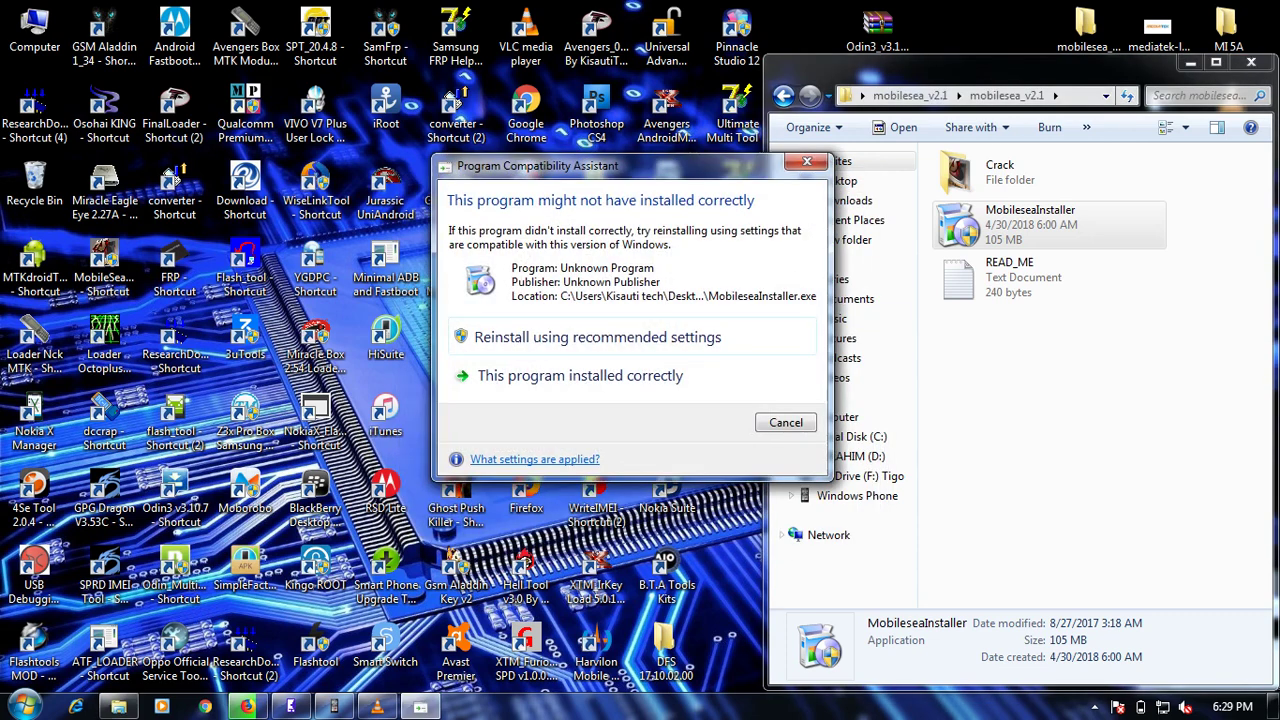
pyautogui.click(786, 423)
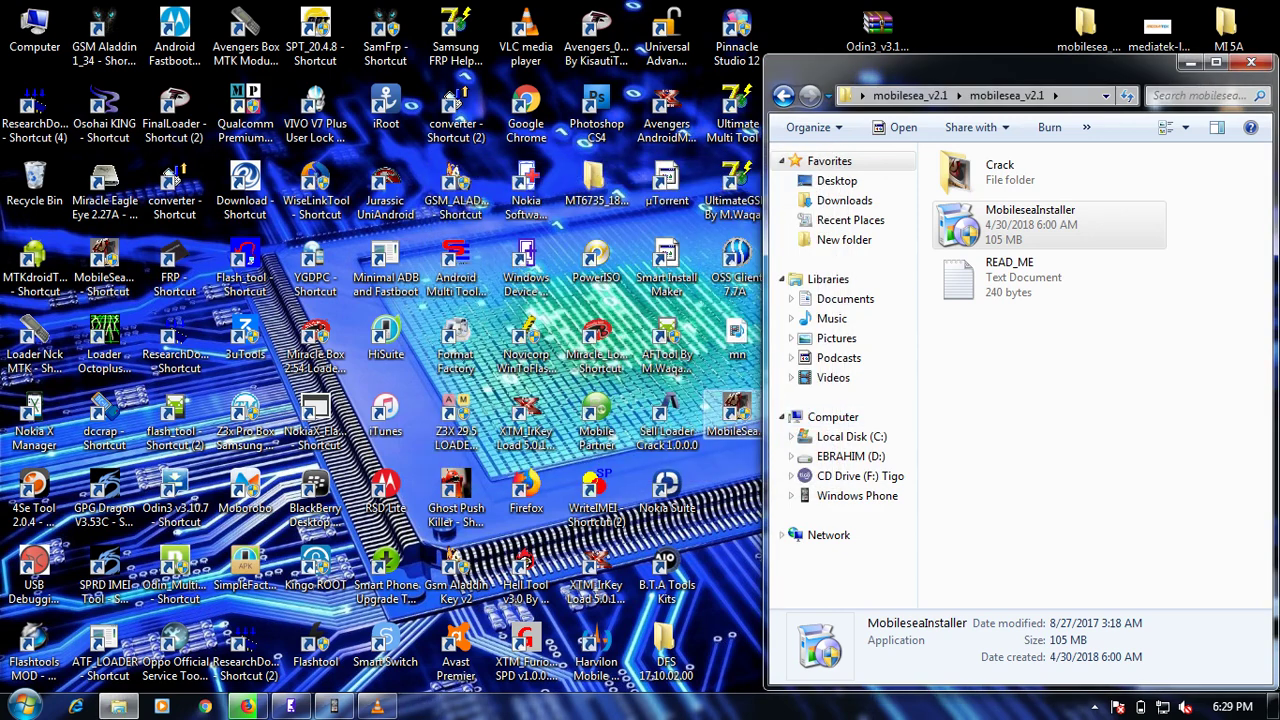
# Open the file location of the new MobileSeaTool desktop shortcut beside the installer folder and show its files as a list
pyautogui.moveTo(1000, 62); pyautogui.dragTo(290, 70)
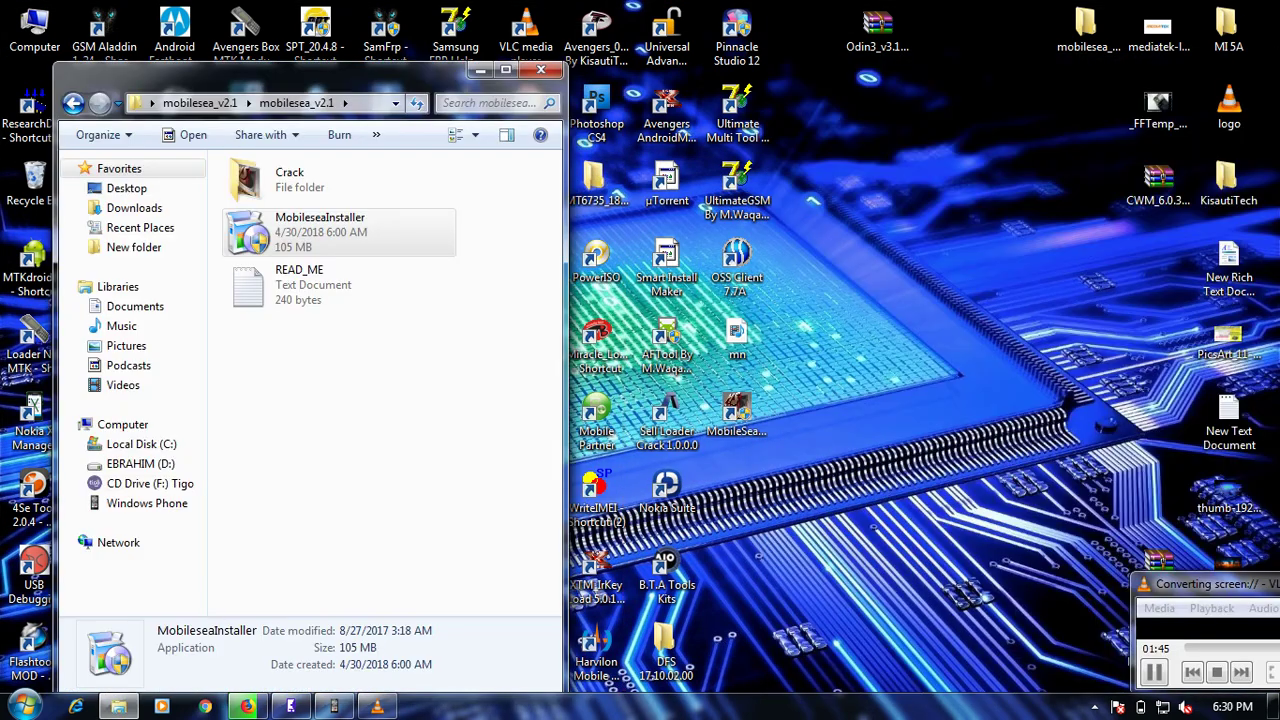
pyautogui.click(737, 412)
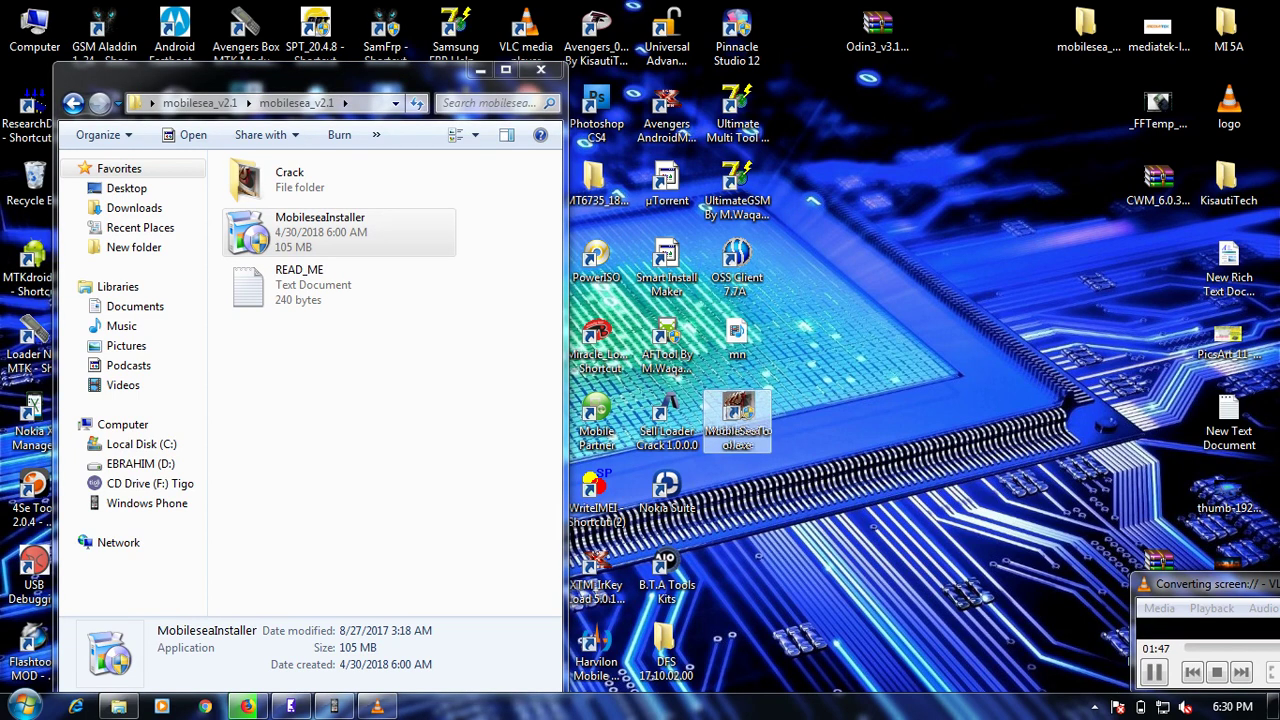
pyautogui.rightClick(730, 412)
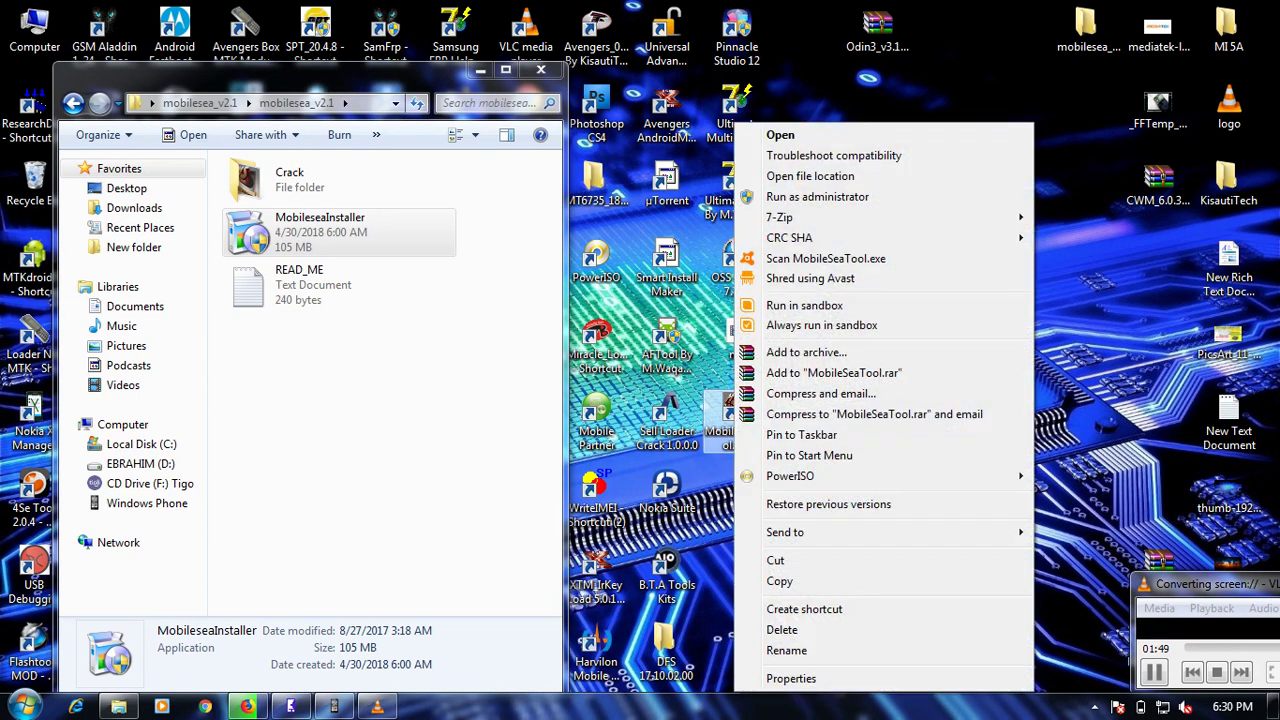
pyautogui.click(760, 176)
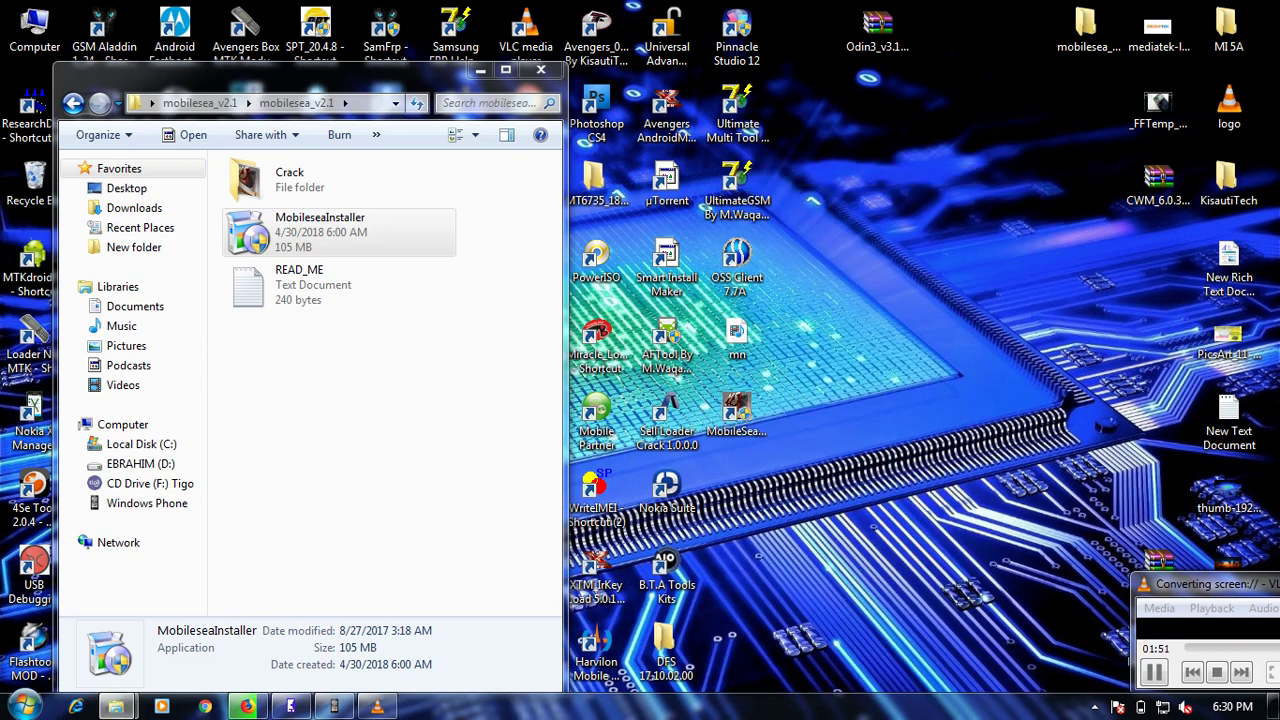
pyautogui.moveTo(350, 14); pyautogui.dragTo(618, 102)
pyautogui.moveTo(364, 91); pyautogui.dragTo(705, 70)
pyautogui.click(975, 535)
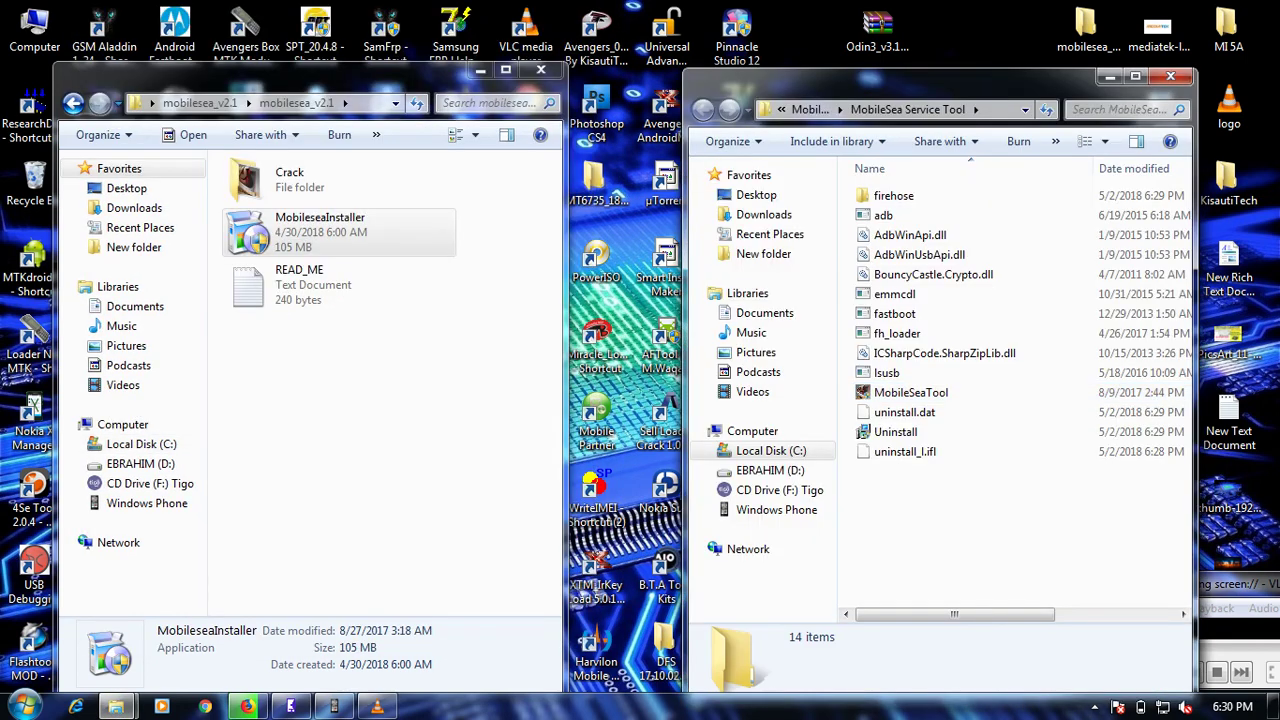
pyautogui.click(1105, 142)
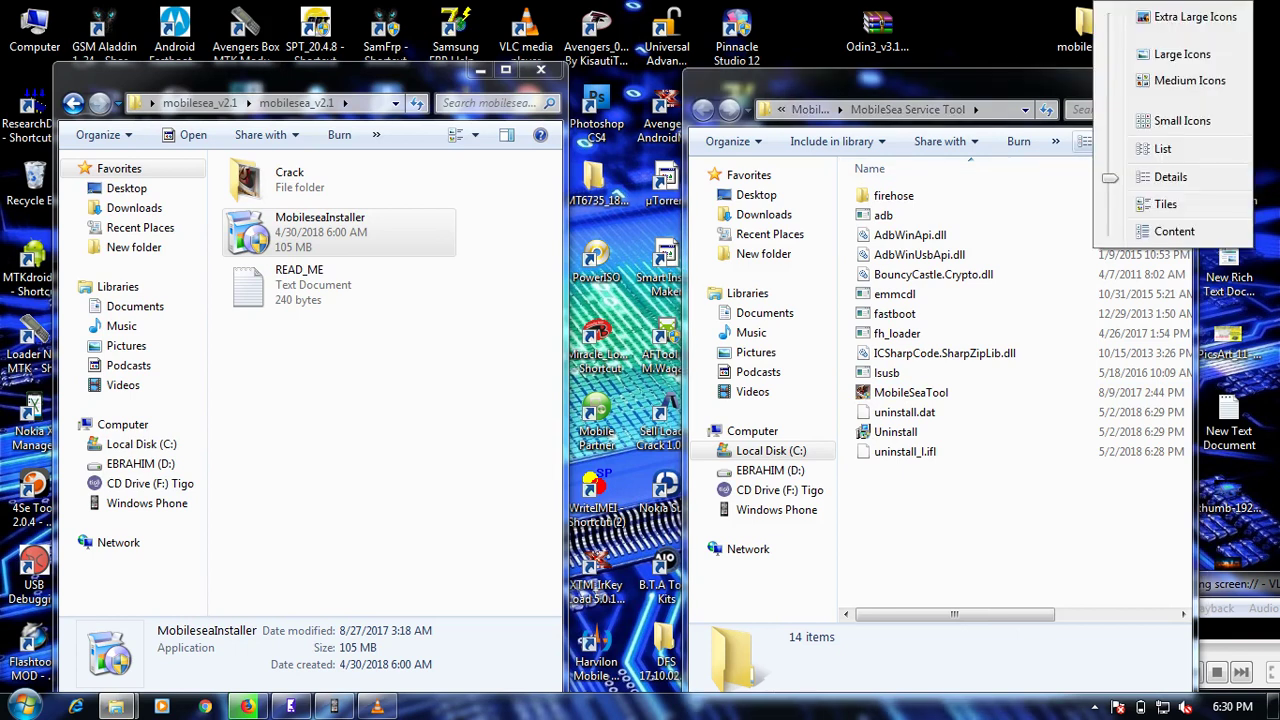
pyautogui.click(1162, 148)
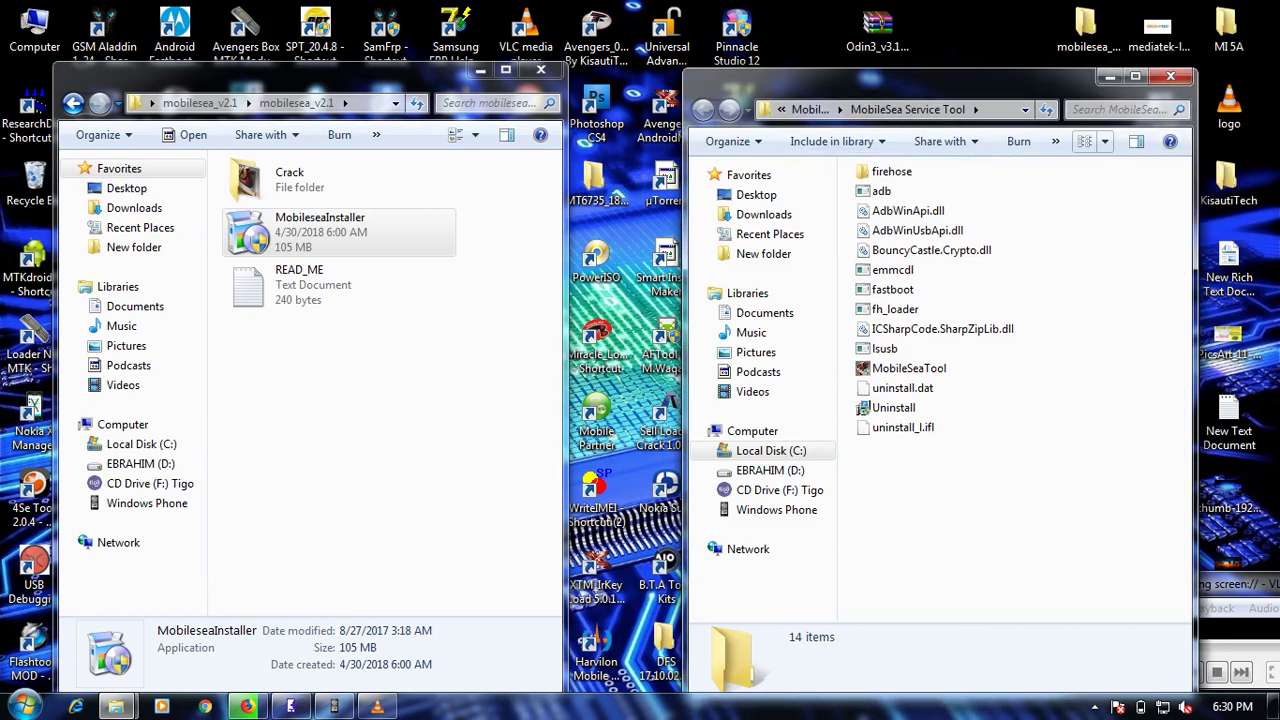
# Open the Crack folder and copy its MobileSeaTool application
pyautogui.click(290, 180)
pyautogui.rightClick(277, 178)
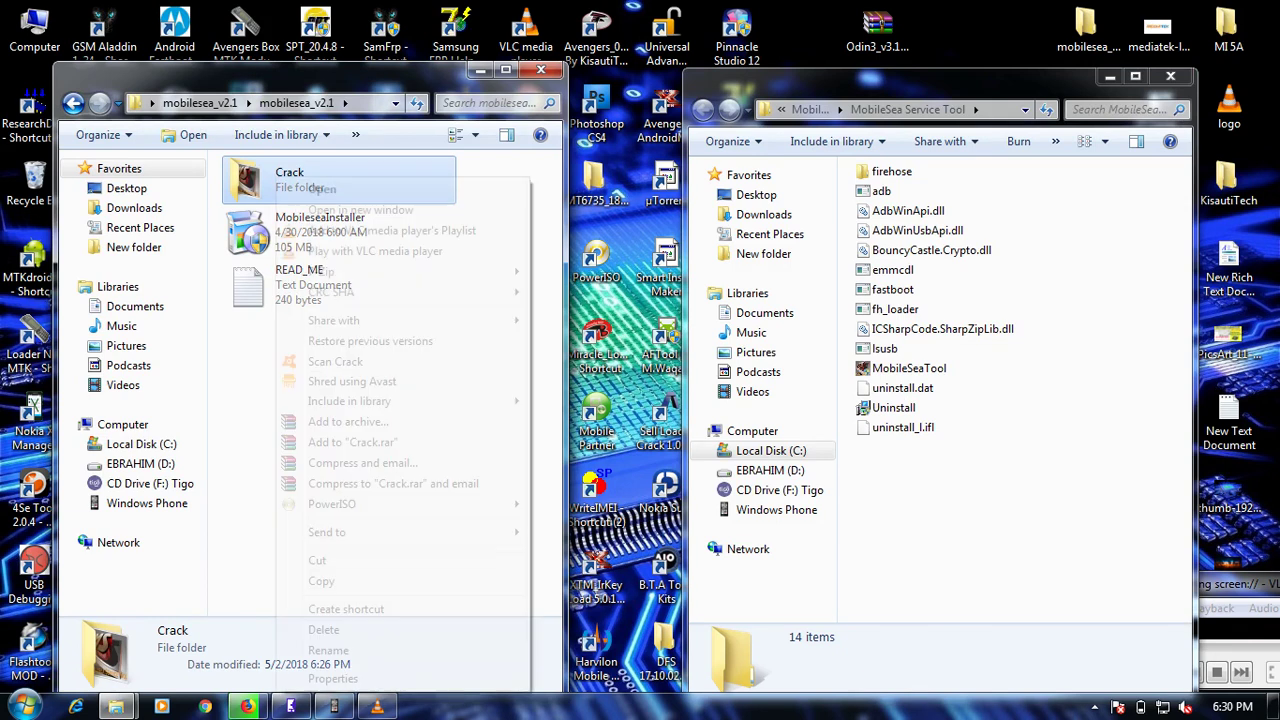
pyautogui.click(322, 189)
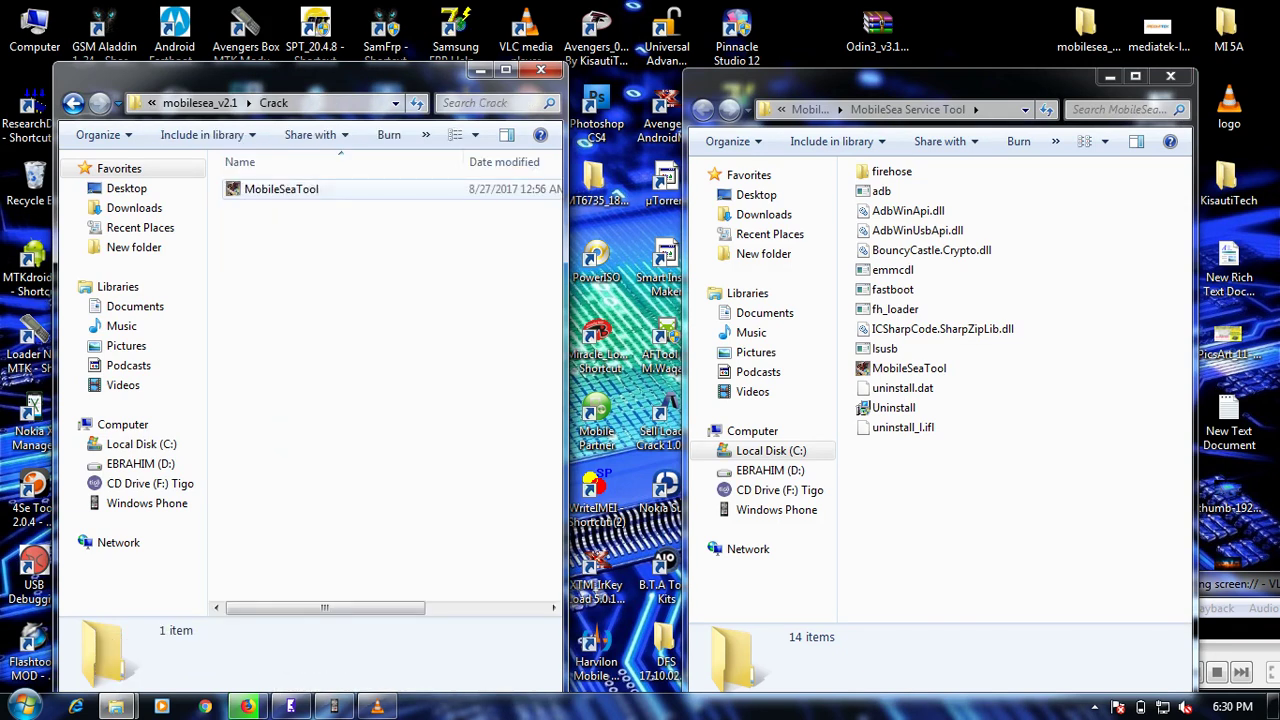
pyautogui.click(322, 189)
pyautogui.rightClick(290, 189)
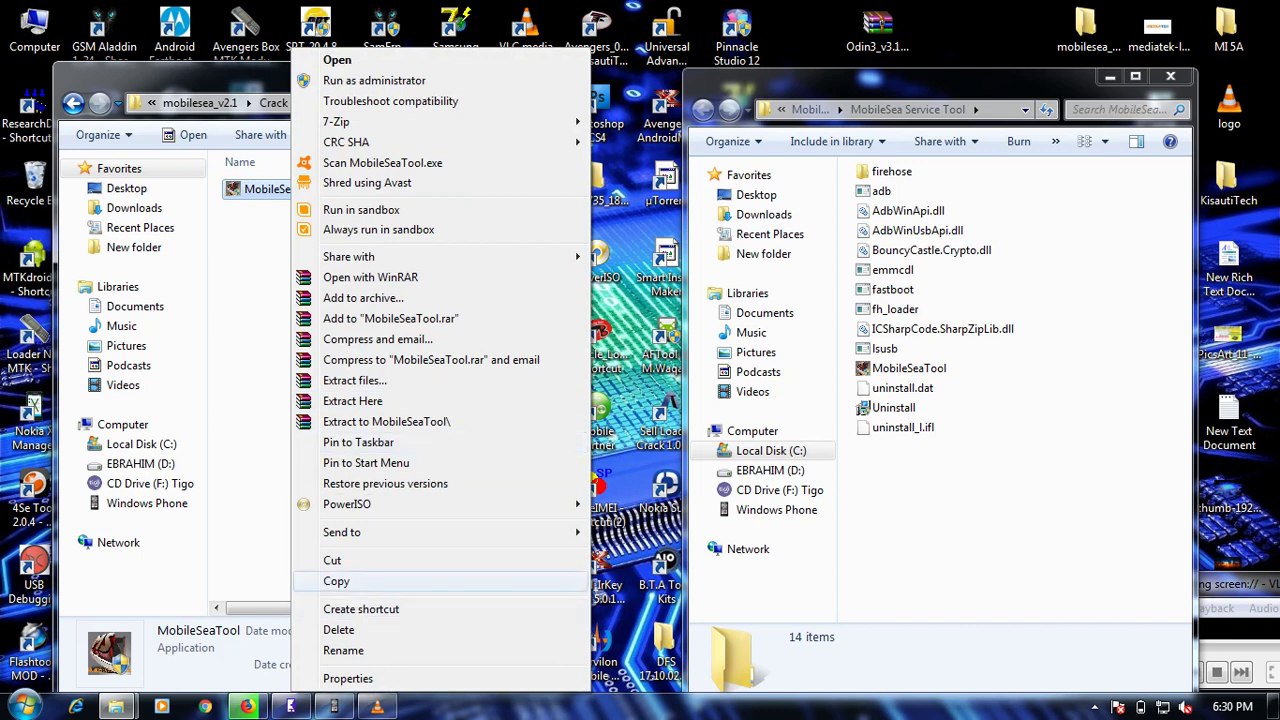
pyautogui.click(336, 581)
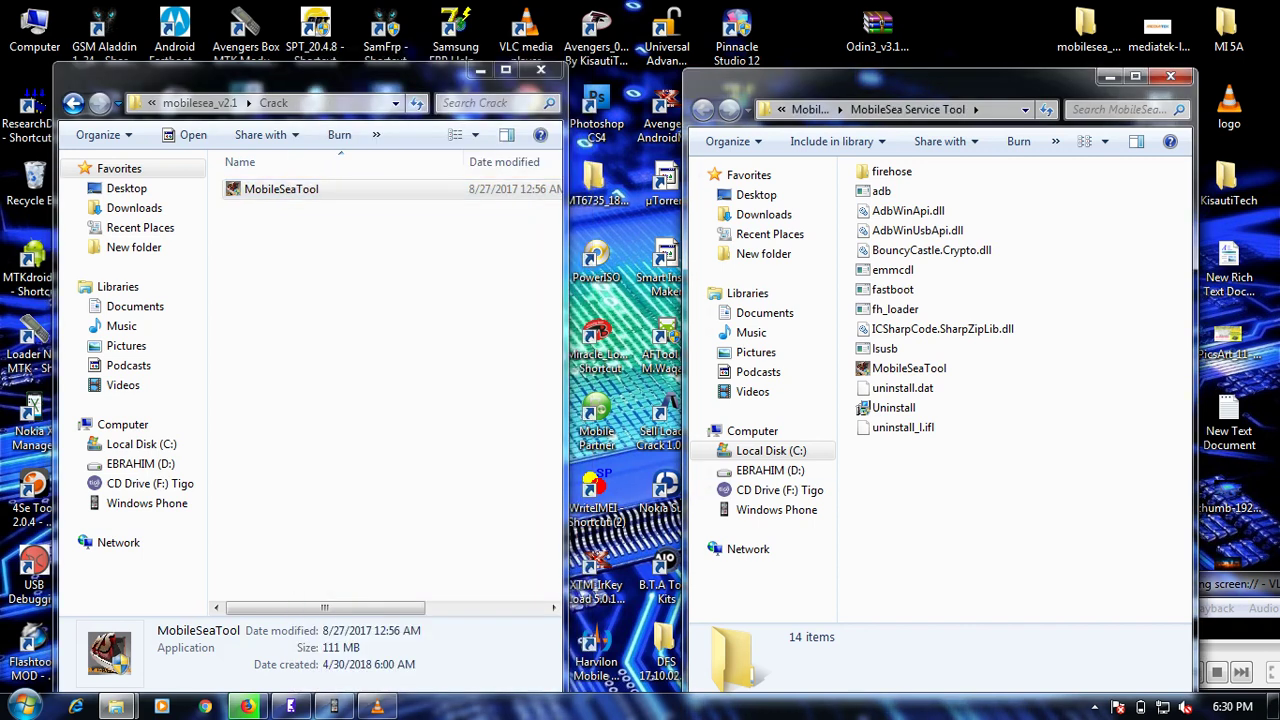
# Paste MobileSeaTool into the MobileSea Service Tool folder, replacing the existing file with administrator permission
pyautogui.rightClick(982, 252)
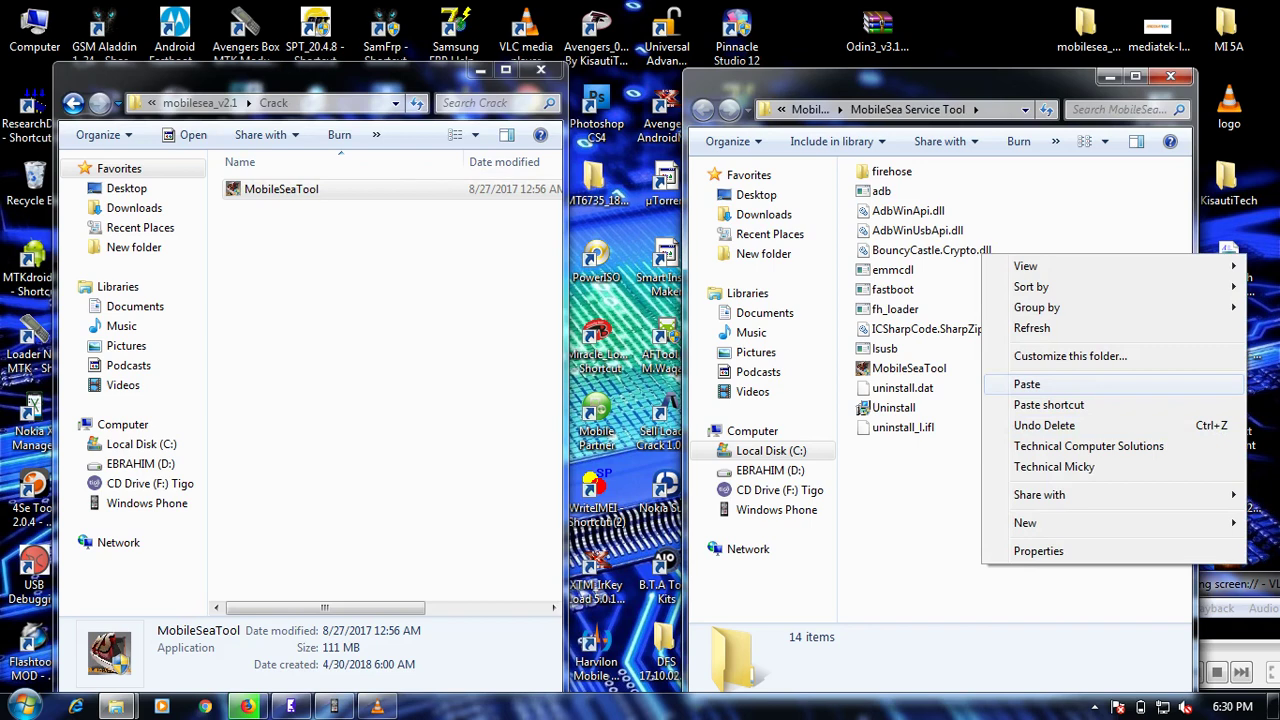
pyautogui.click(1027, 384)
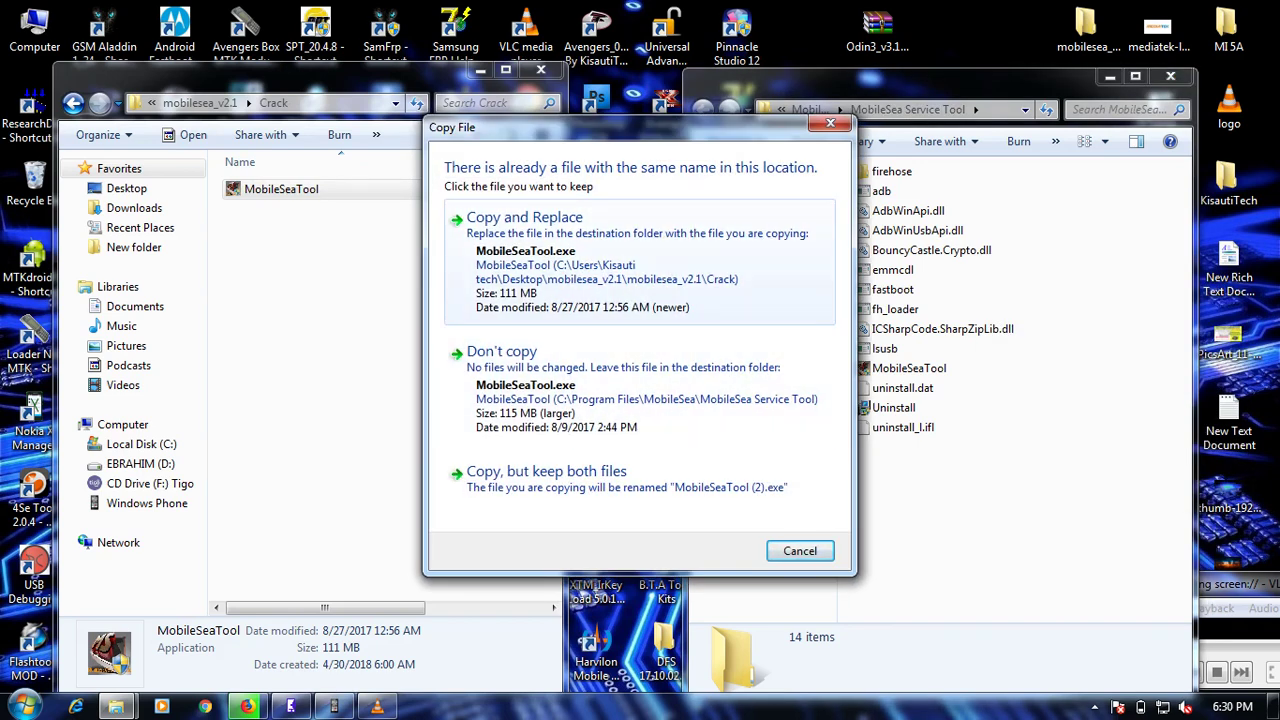
pyautogui.click(551, 289)
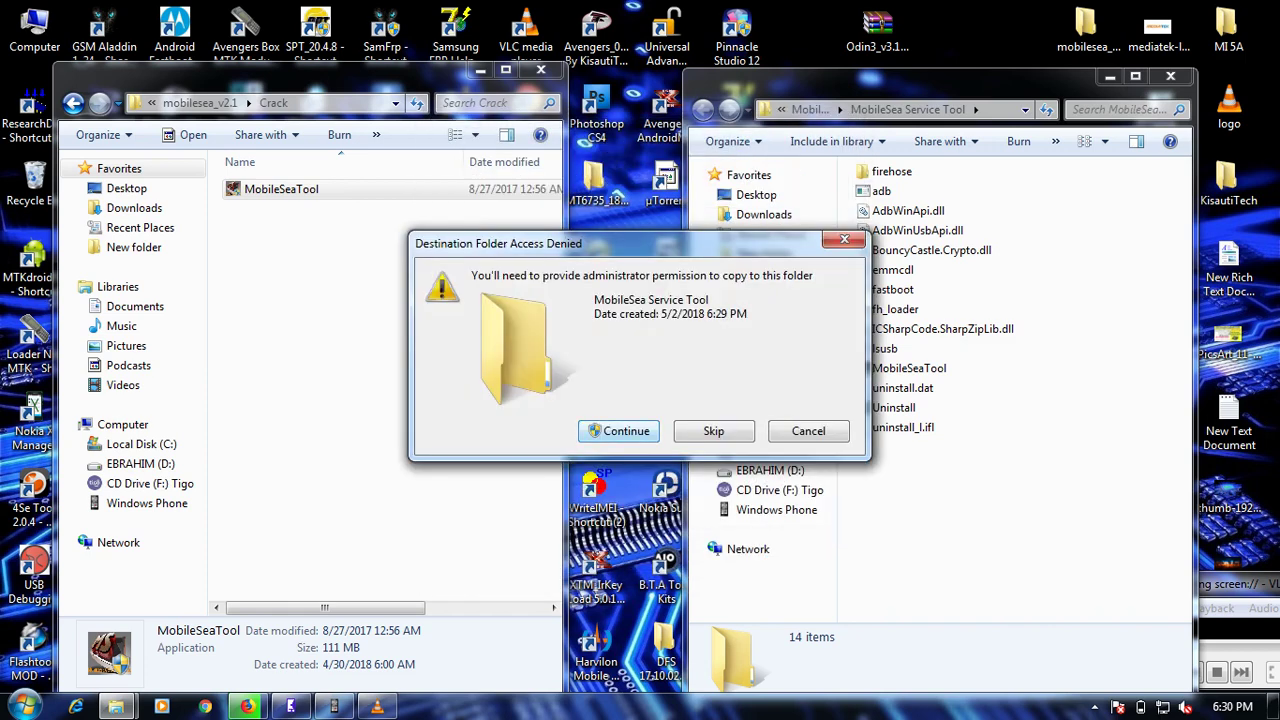
pyautogui.click(619, 431)
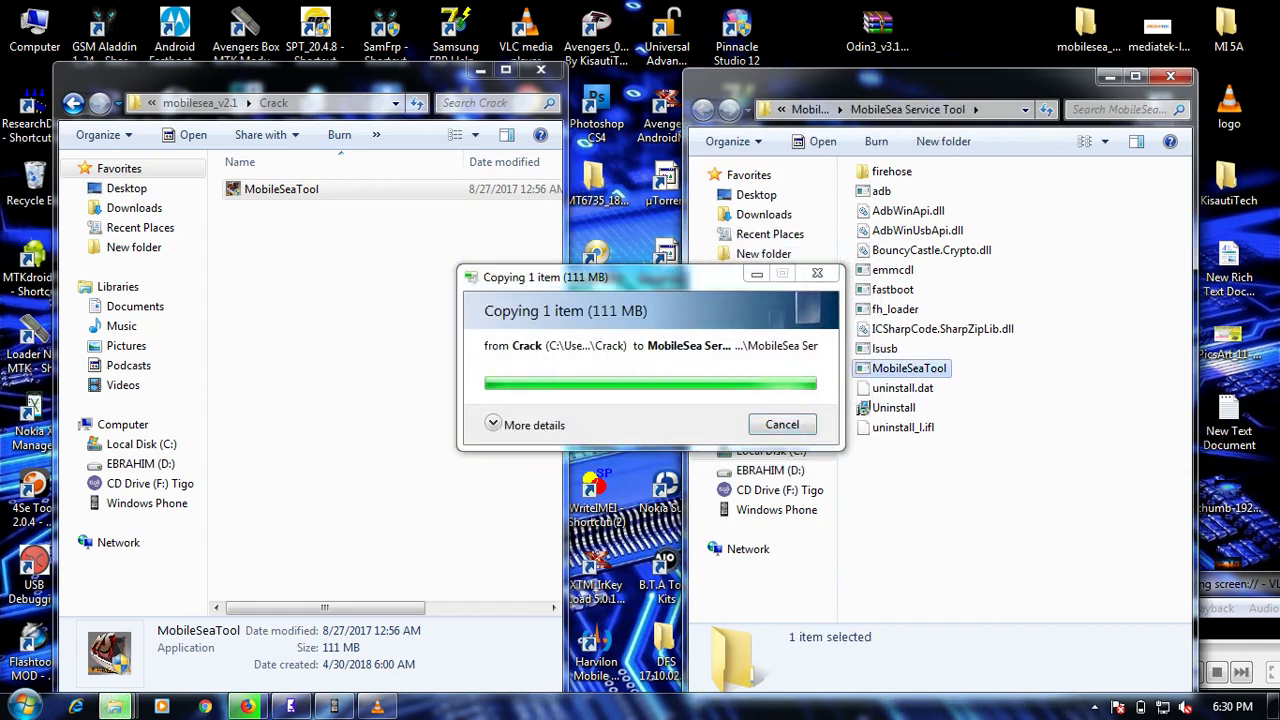
# Close the Crack folder window and run MobileSeaTool from the desktop shortcut as administrator, with the remaining folder window minimized
pyautogui.moveTo(930, 80); pyautogui.dragTo(1048, 53)
pyautogui.moveTo(968, 52); pyautogui.dragTo(1025, 50)
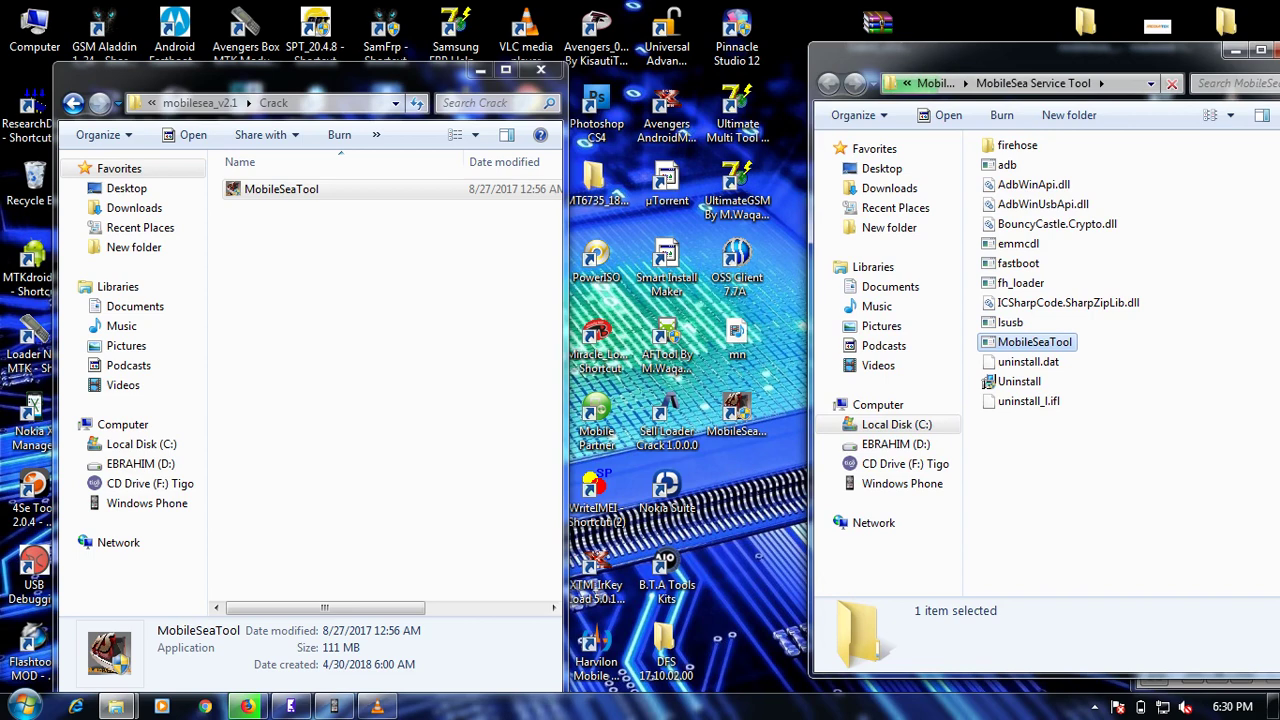
pyautogui.click(540, 70)
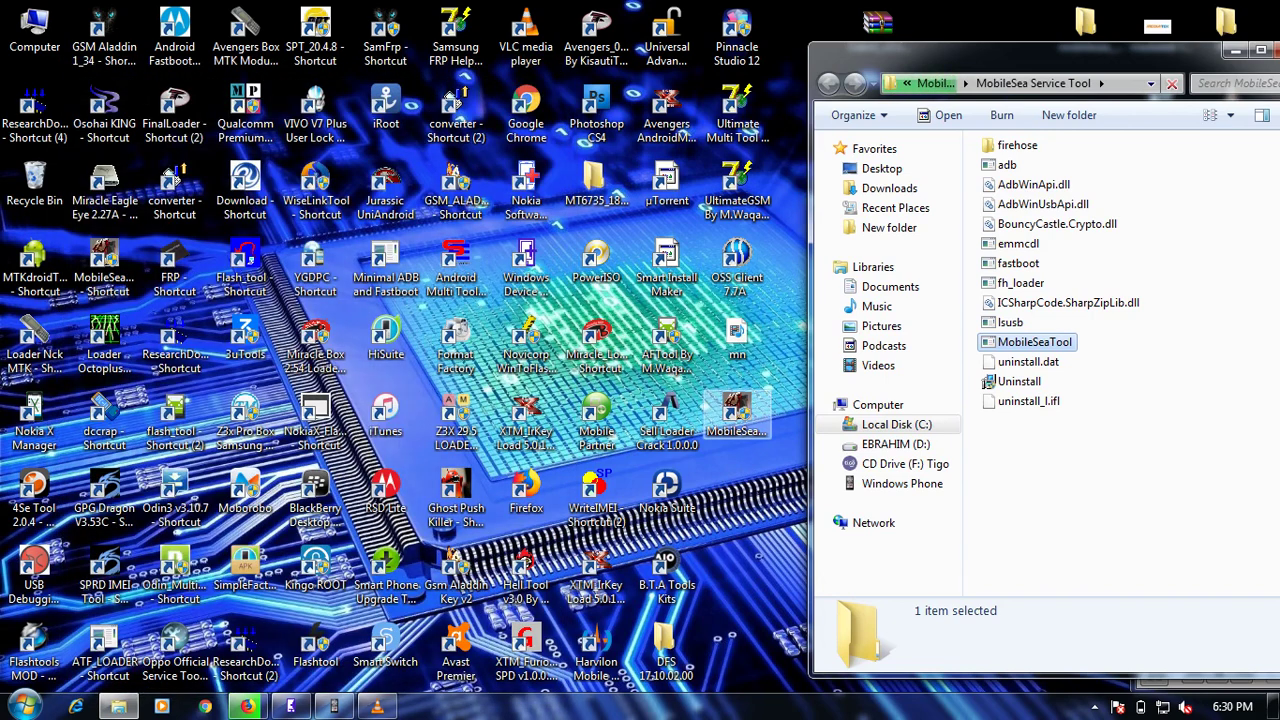
pyautogui.doubleClick(737, 414)
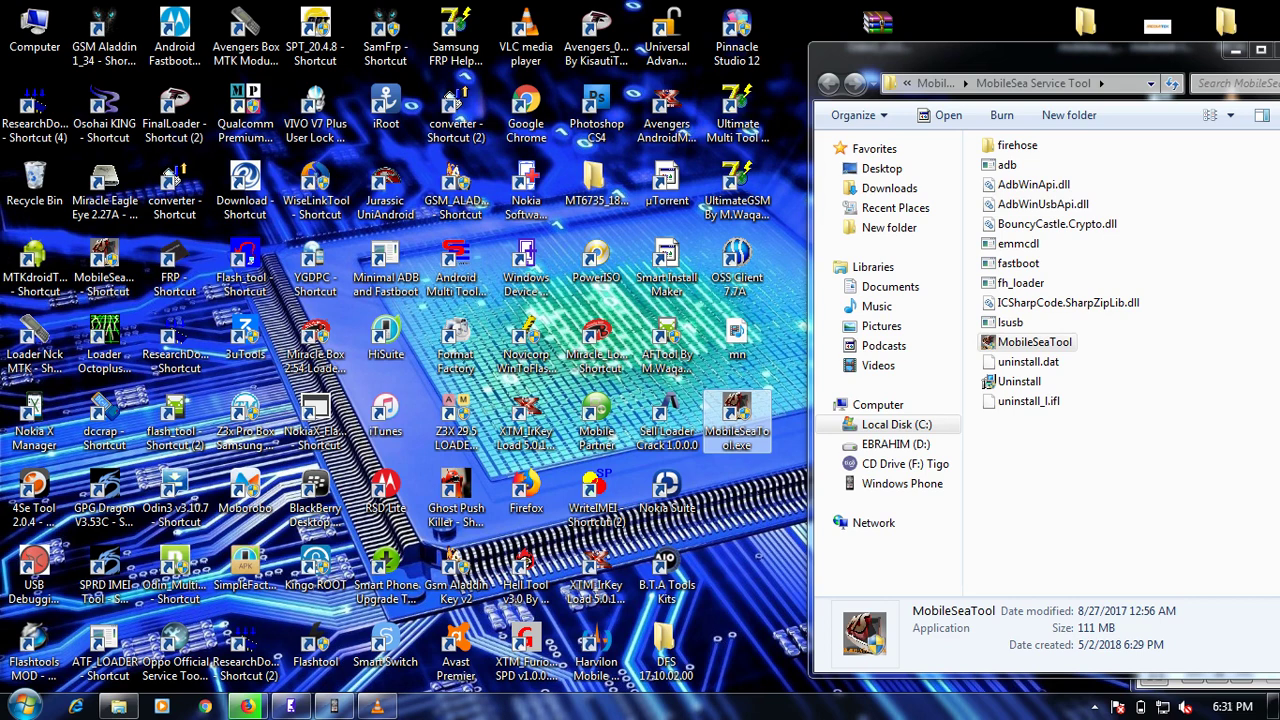
pyautogui.rightClick(741, 425)
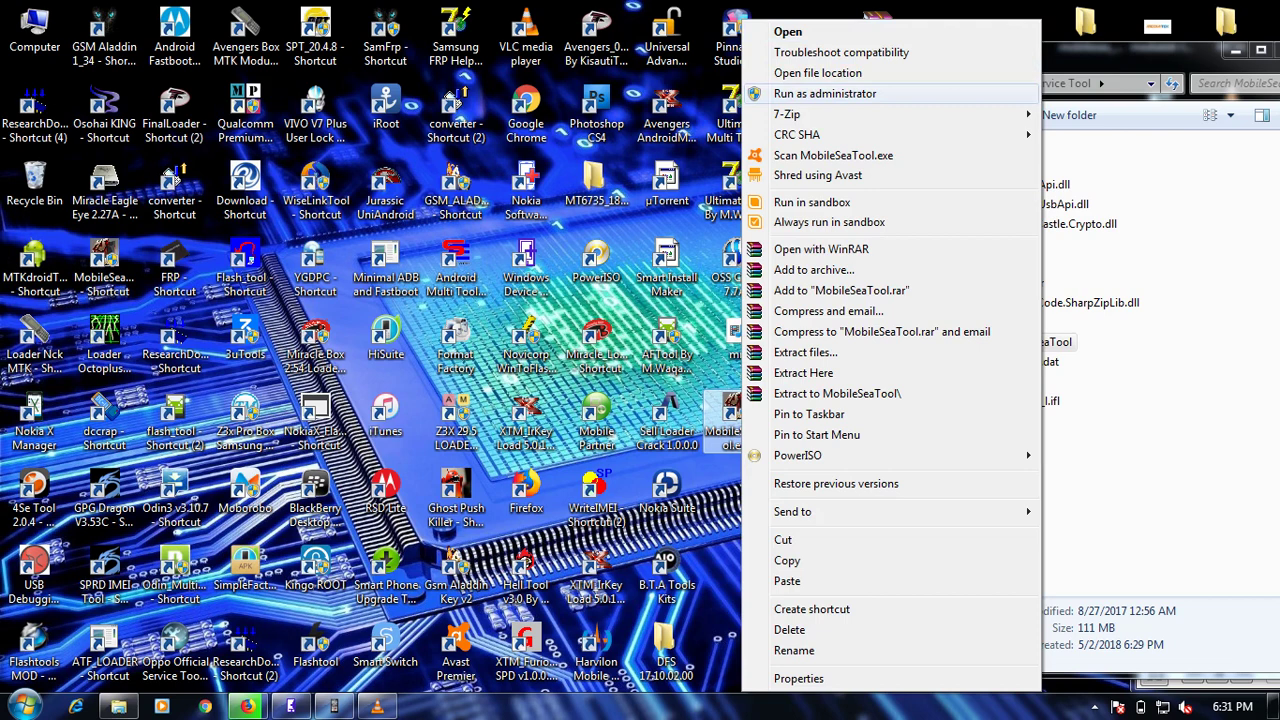
pyautogui.press('Return')
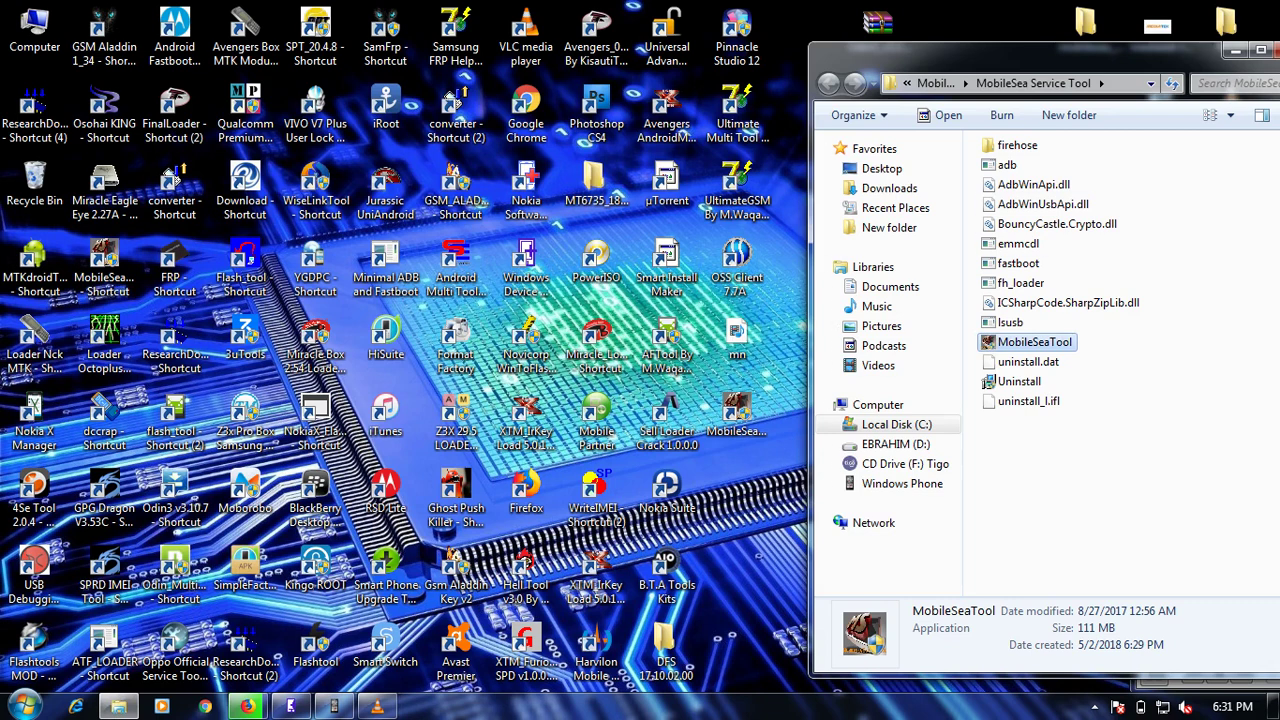
pyautogui.click(1236, 50)
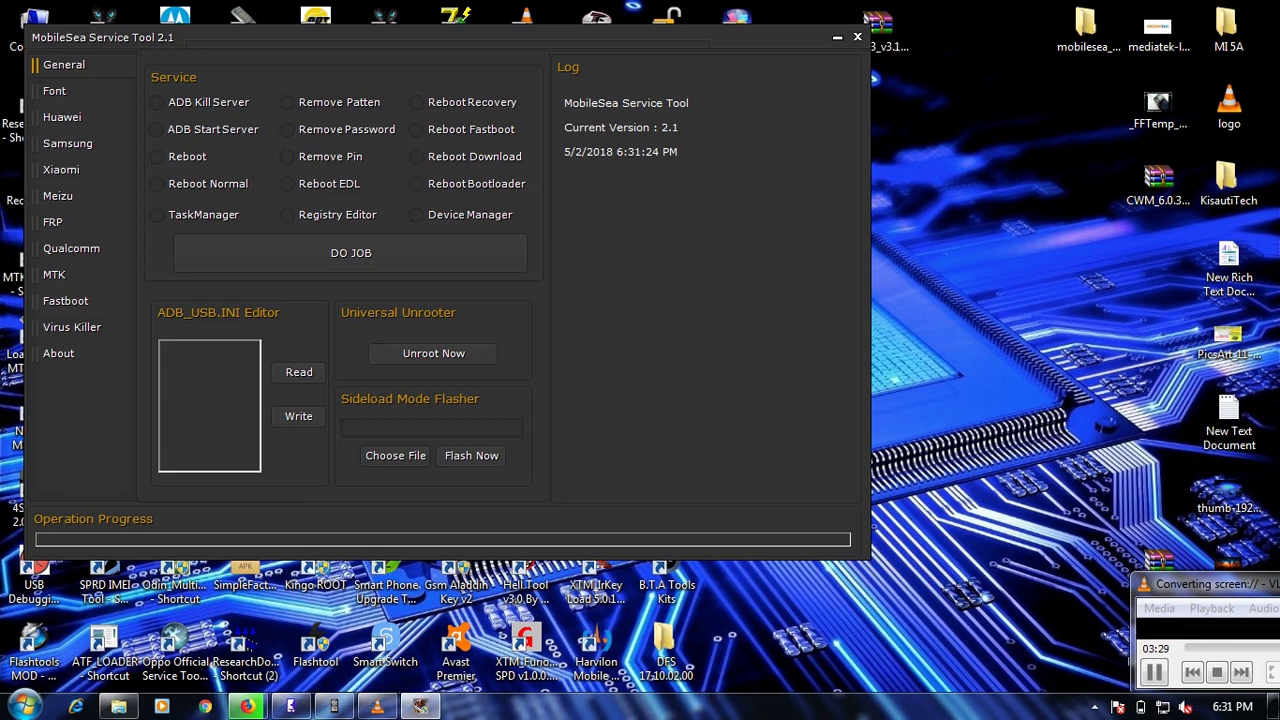
# Go through the service options on the General page, including the ADB server, lock removal and reboot options, without running a job
pyautogui.click(157, 103)
pyautogui.click(157, 130)
pyautogui.click(157, 157)
pyautogui.click(157, 184)
pyautogui.click(157, 215)
pyautogui.click(287, 129)
pyautogui.click(287, 156)
pyautogui.click(287, 184)
pyautogui.click(287, 215)
pyautogui.click(417, 215)
pyautogui.click(417, 184)
pyautogui.click(417, 157)
pyautogui.click(417, 130)
pyautogui.click(416, 102)
# Look over the service functions on the Huawei and Samsung pages
pyautogui.click(62, 118)
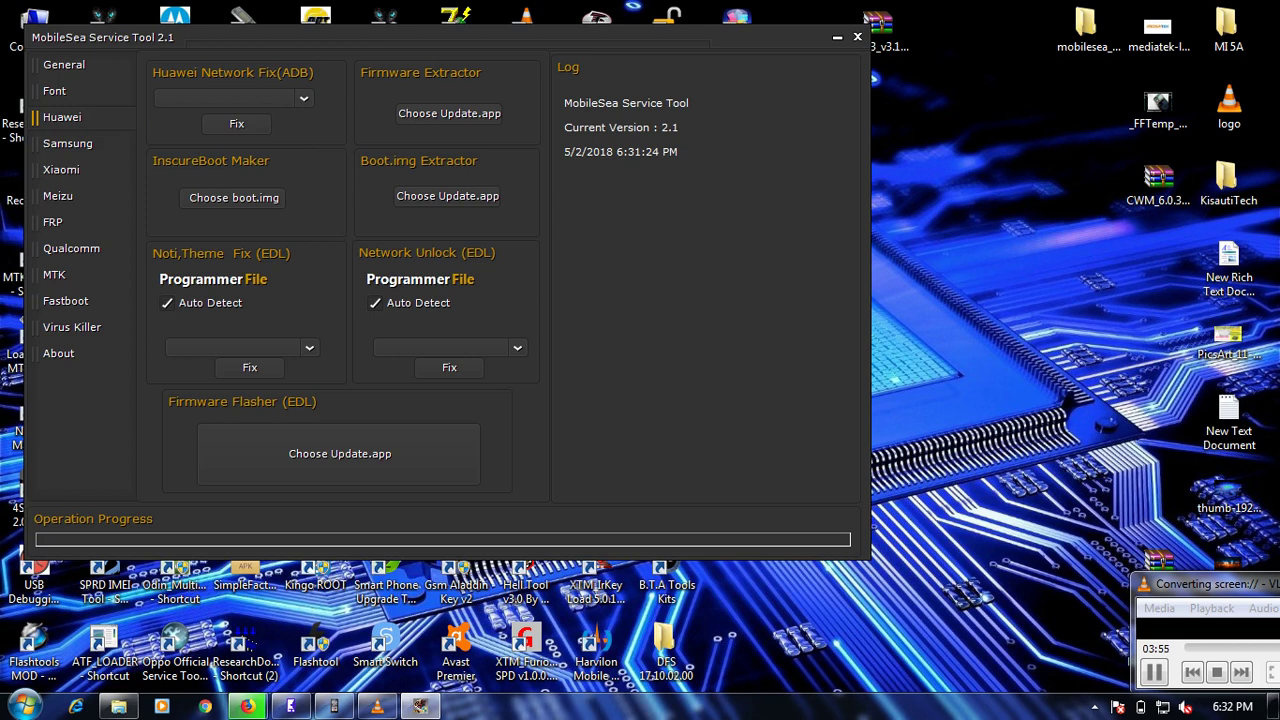
pyautogui.click(68, 144)
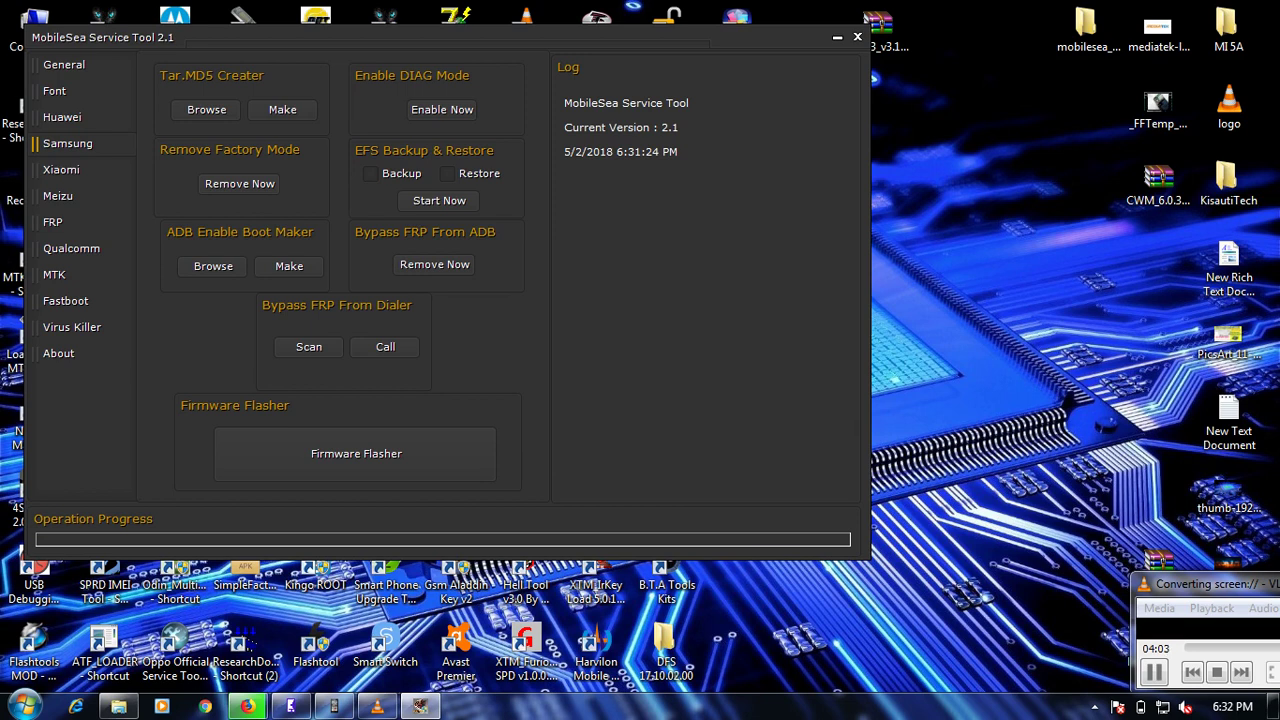
# On the Xiaomi page, examine the EDL account removal model list with Auto Remove Account temporarily off, and check the Model Checker list
pyautogui.click(62, 170)
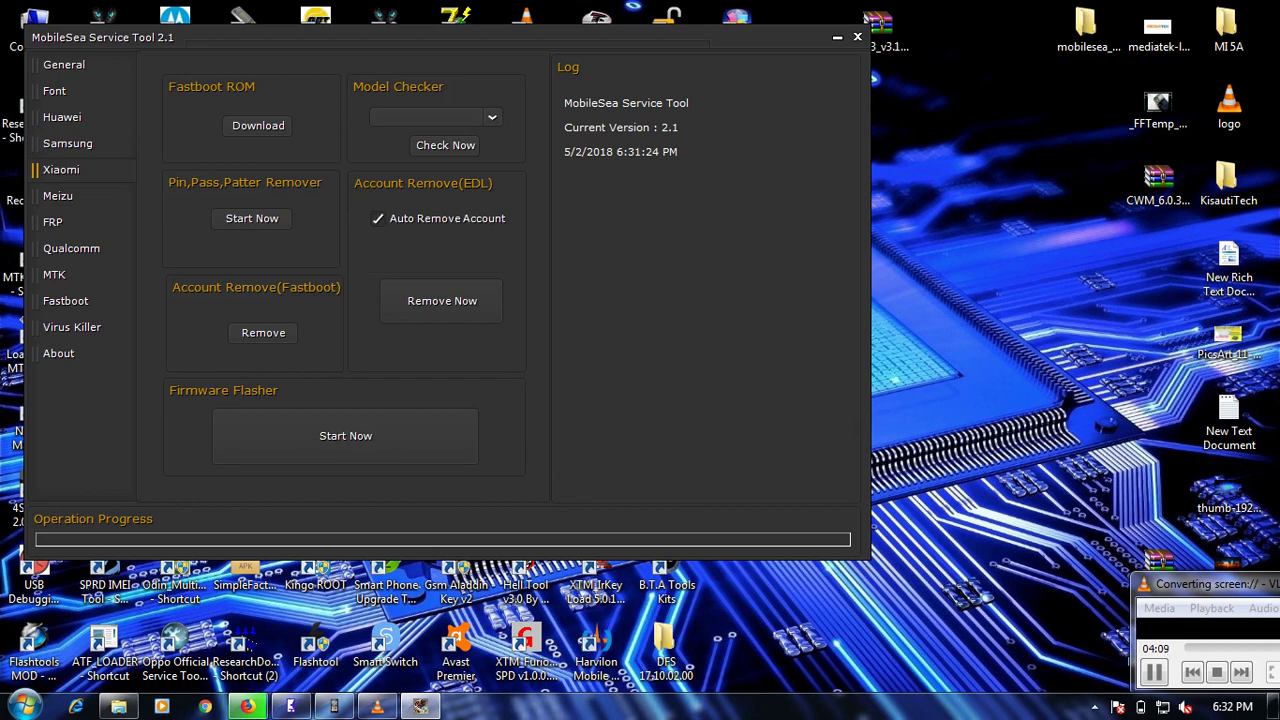
pyautogui.click(378, 218)
pyautogui.click(499, 264)
pyautogui.moveTo(501, 325); pyautogui.dragTo(501, 335)
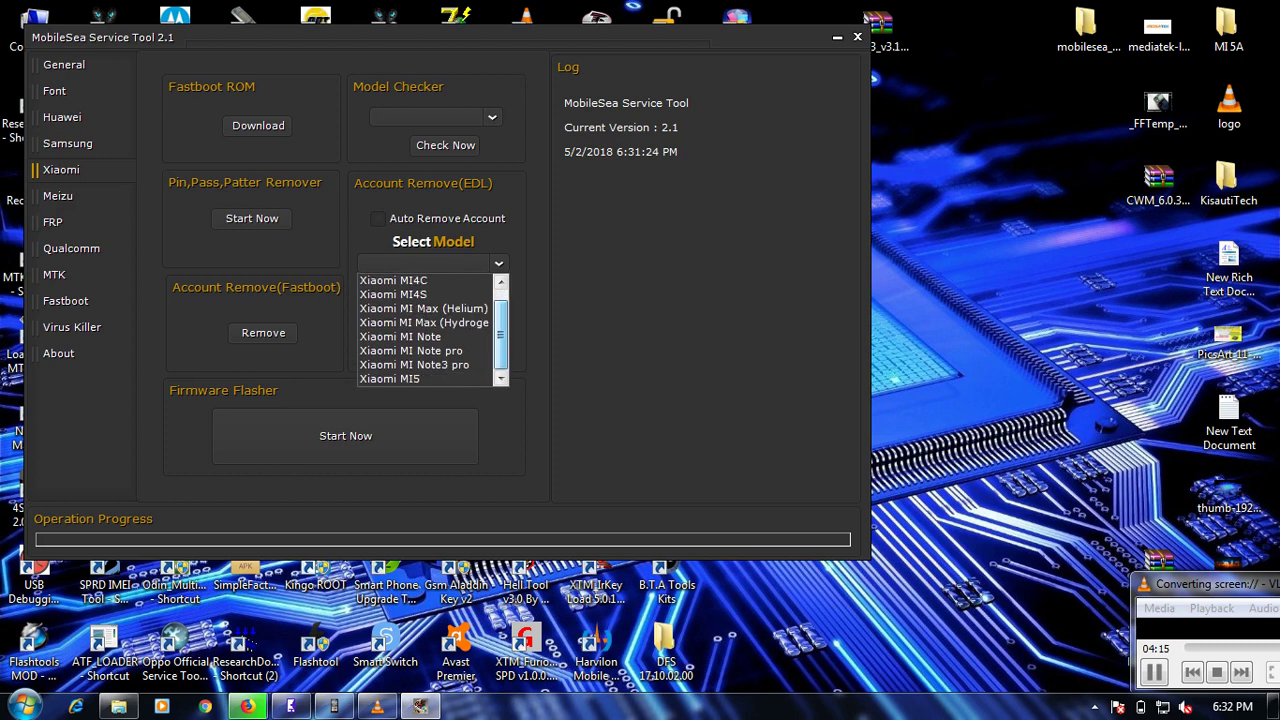
pyautogui.click(499, 264)
pyautogui.click(378, 218)
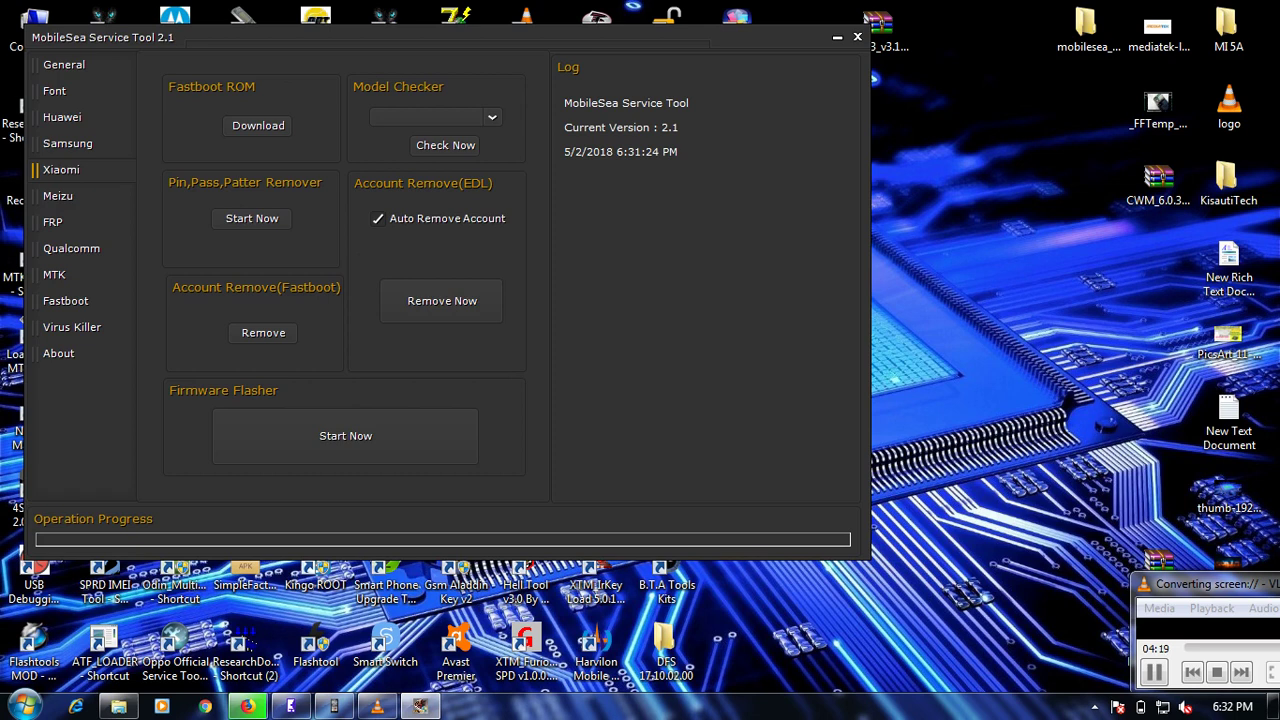
pyautogui.click(492, 117)
pyautogui.click(492, 117)
# Review the Meizu, FRP, Qualcomm, MTK, Fastboot and Virus Killer pages, selecting HTC under FRP Unlock without running a removal
pyautogui.click(58, 196)
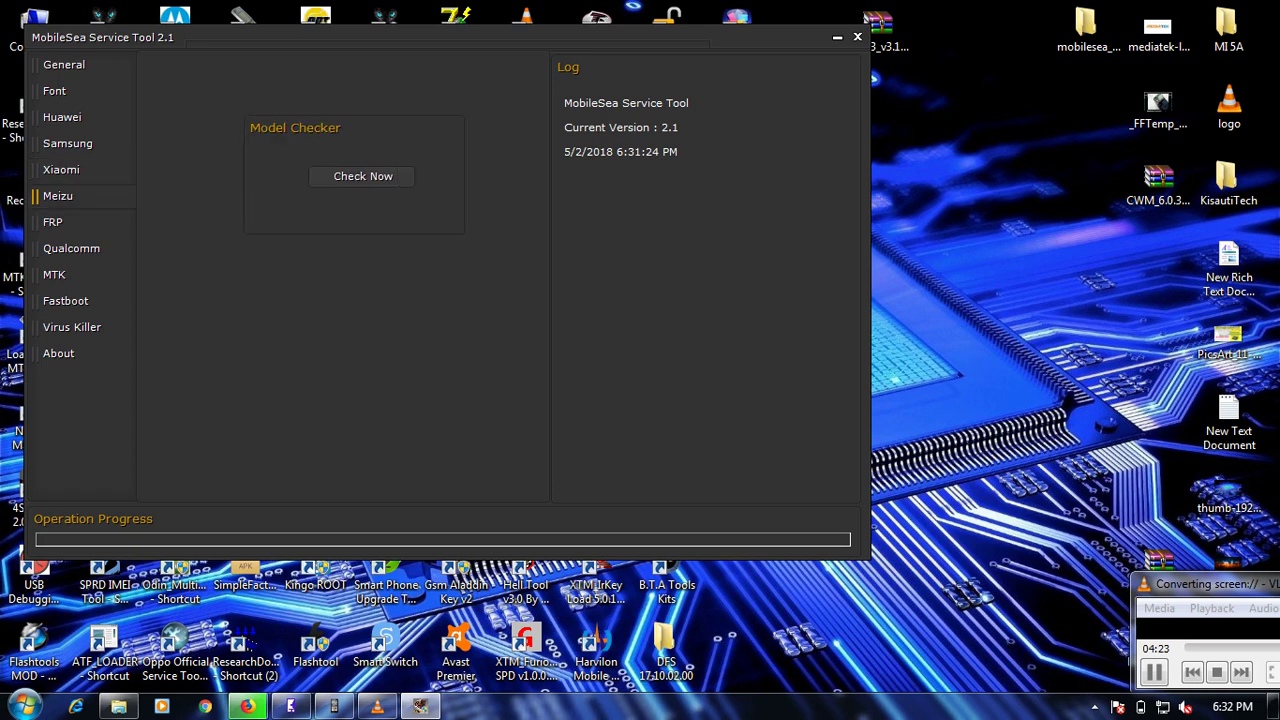
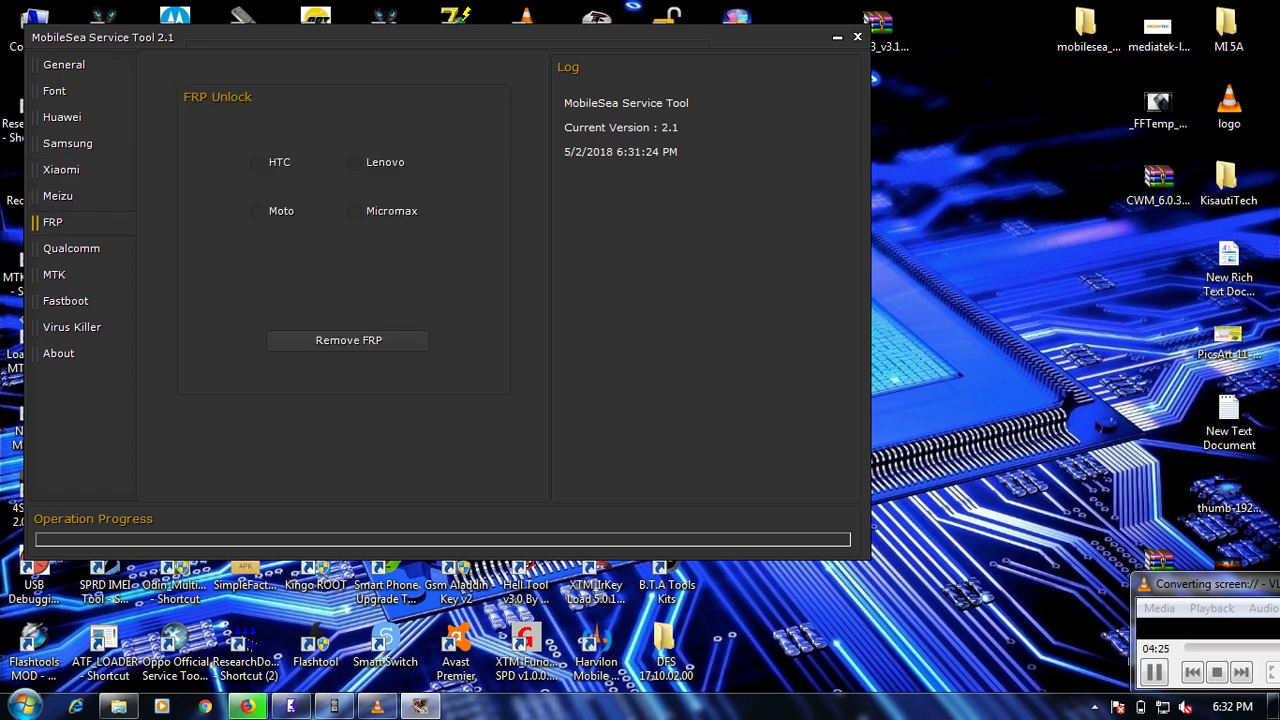
pyautogui.click(258, 162)
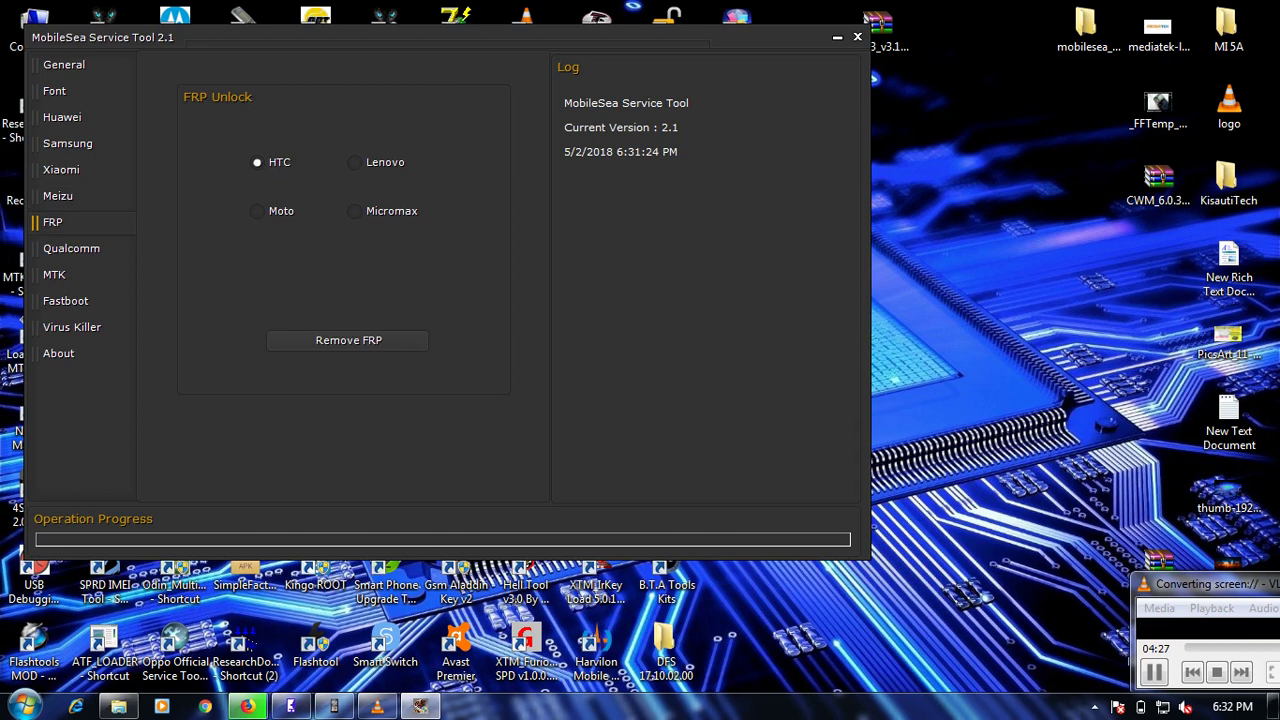
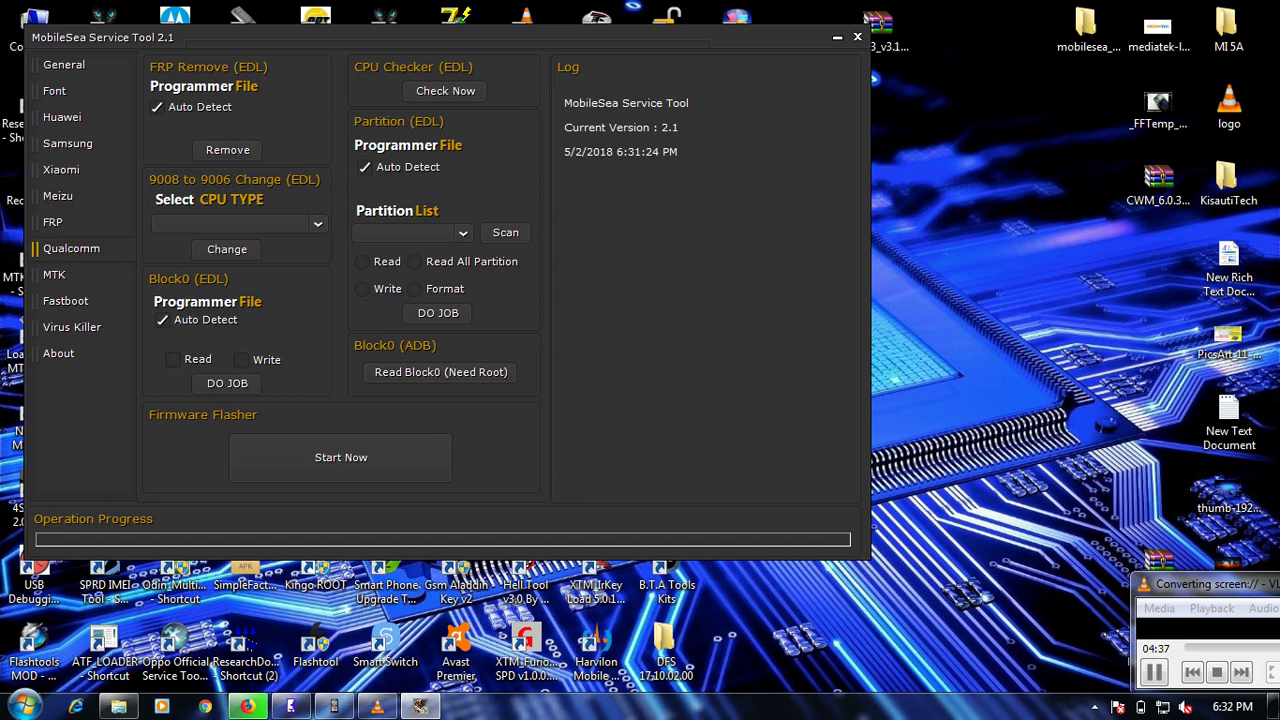
pyautogui.click(55, 275)
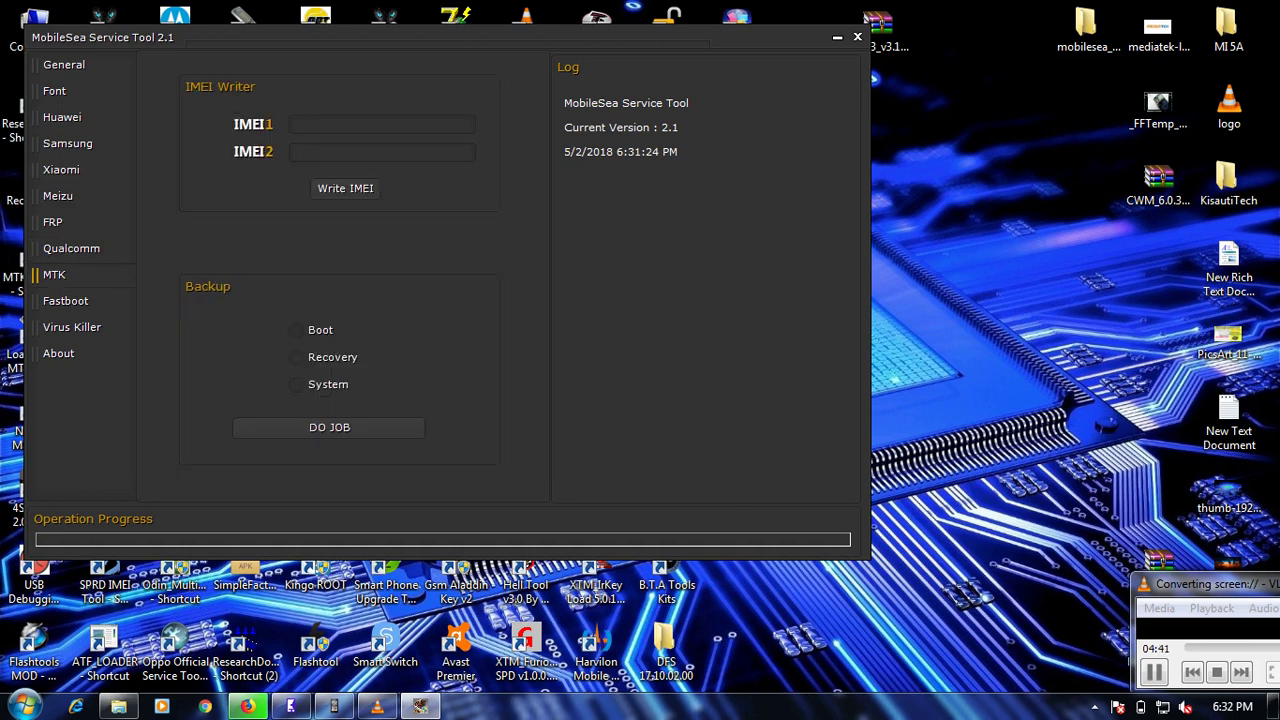
pyautogui.click(65, 301)
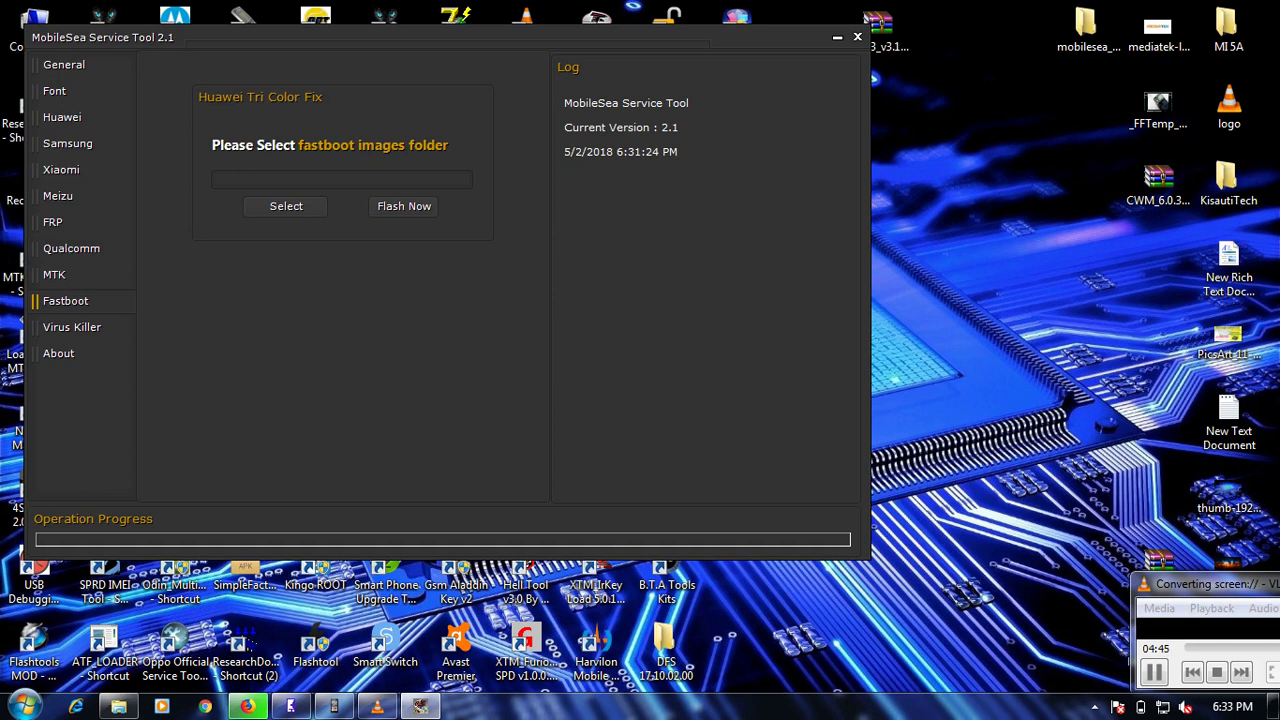
pyautogui.click(72, 327)
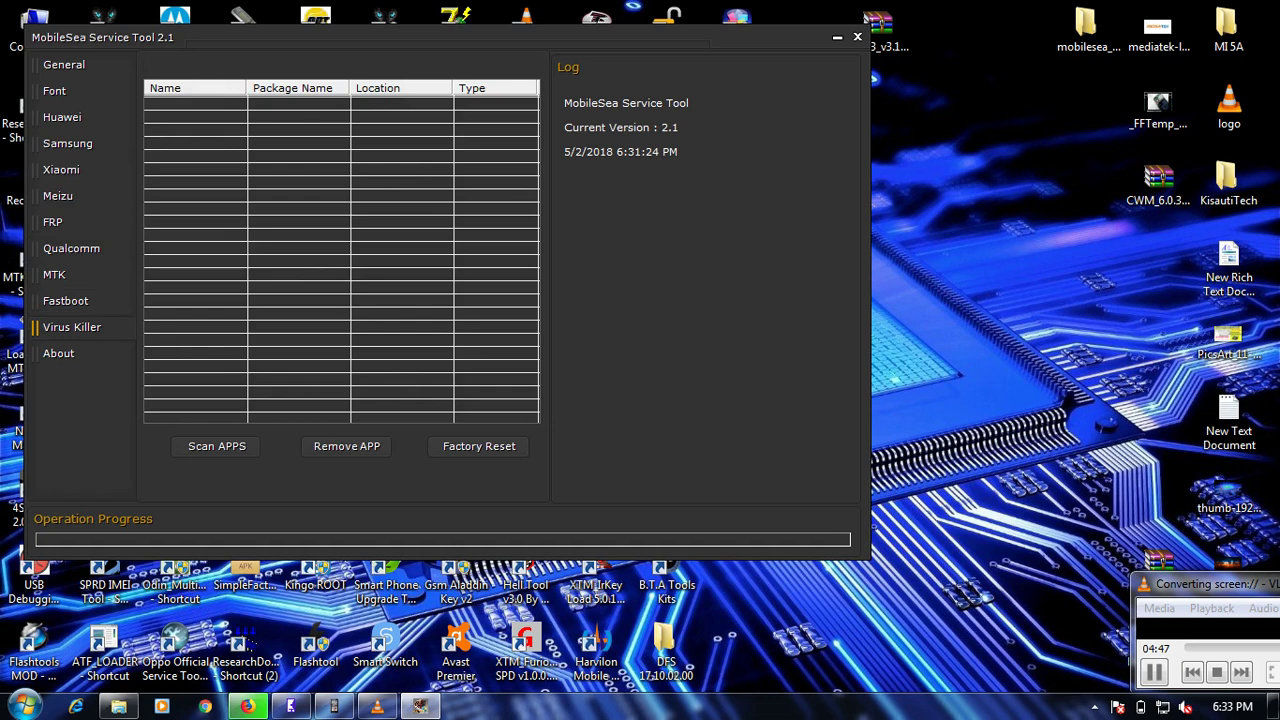
# Check the version and credits on the About page, and return to the General page with the tool window moved nearer the desktop's centre
pyautogui.click(59, 354)
pyautogui.click(64, 65)
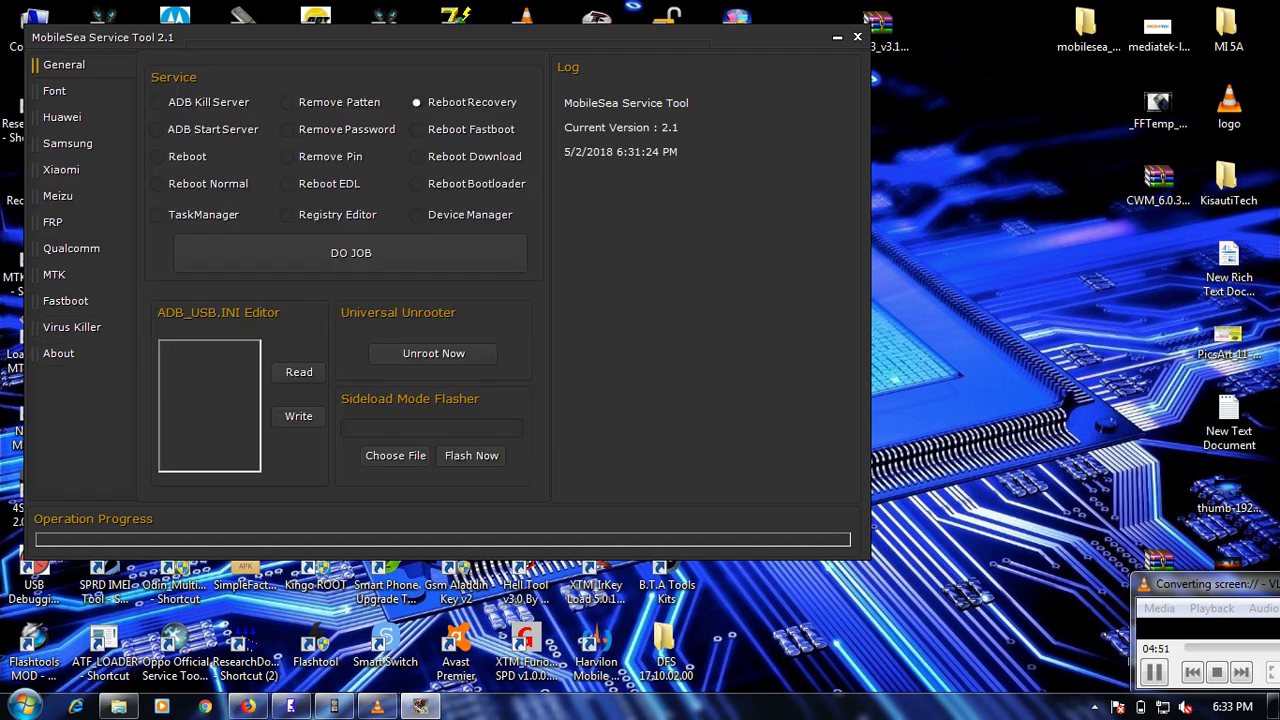
pyautogui.click(59, 354)
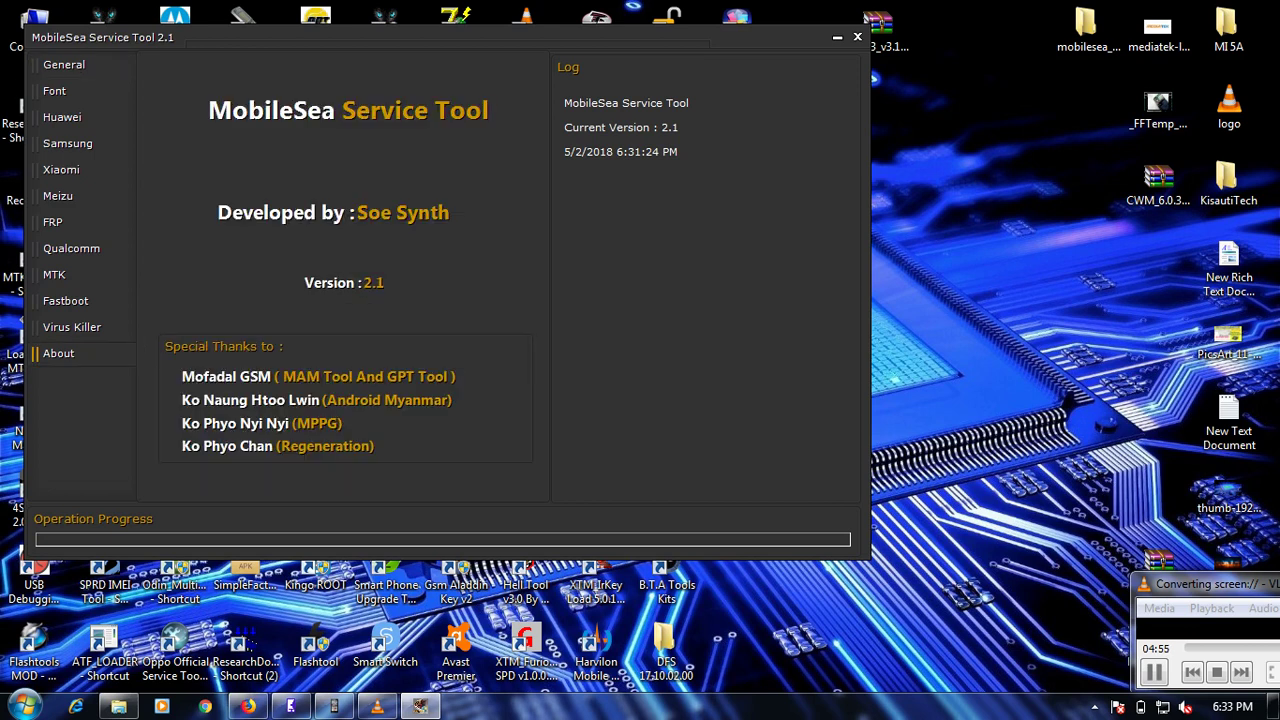
pyautogui.click(64, 65)
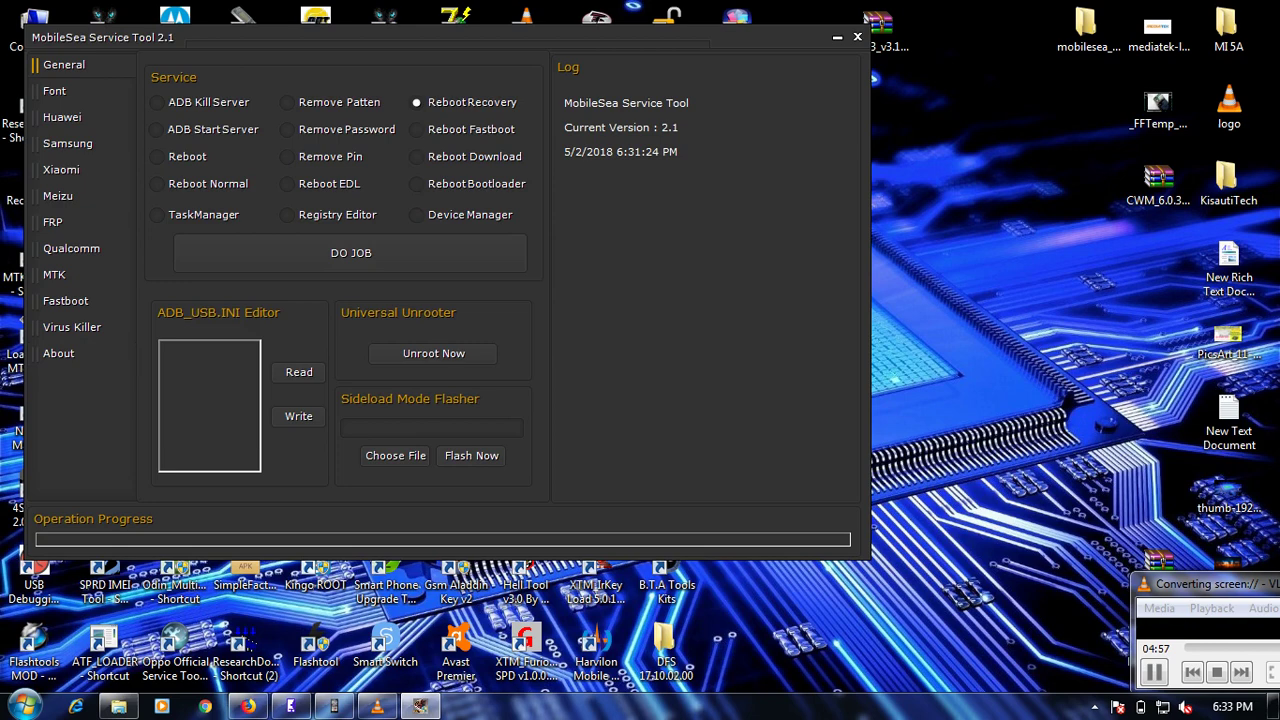
pyautogui.moveTo(350, 38); pyautogui.dragTo(521, 54)
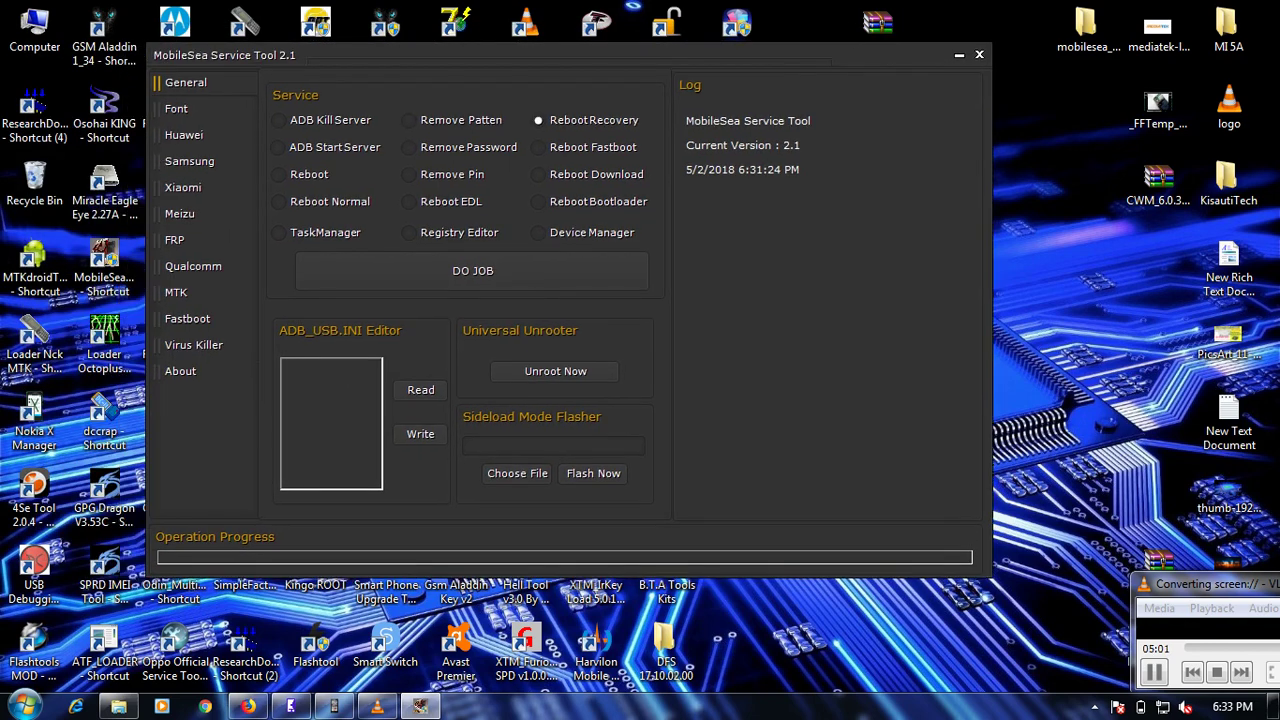